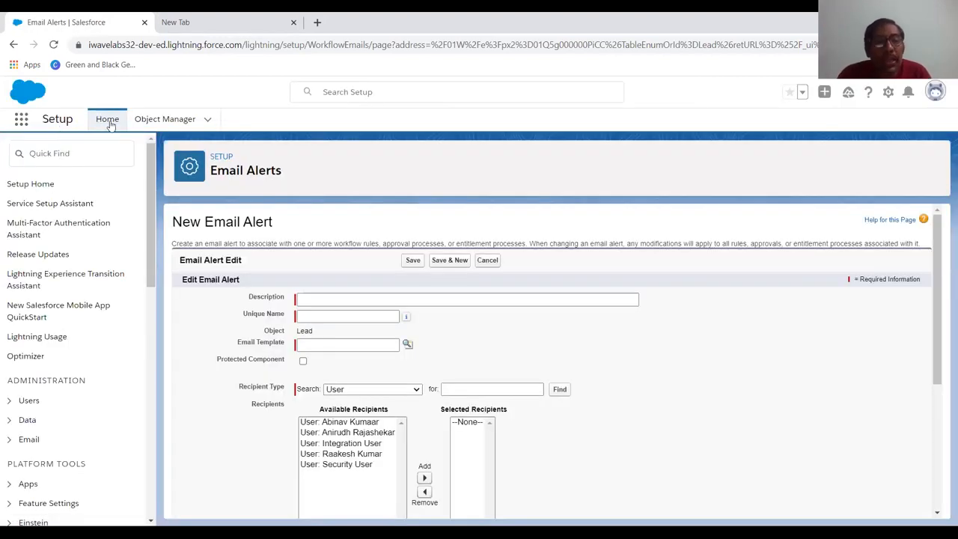
Search Setup for "Work" and open the Workflow Rules page
click(96, 152)
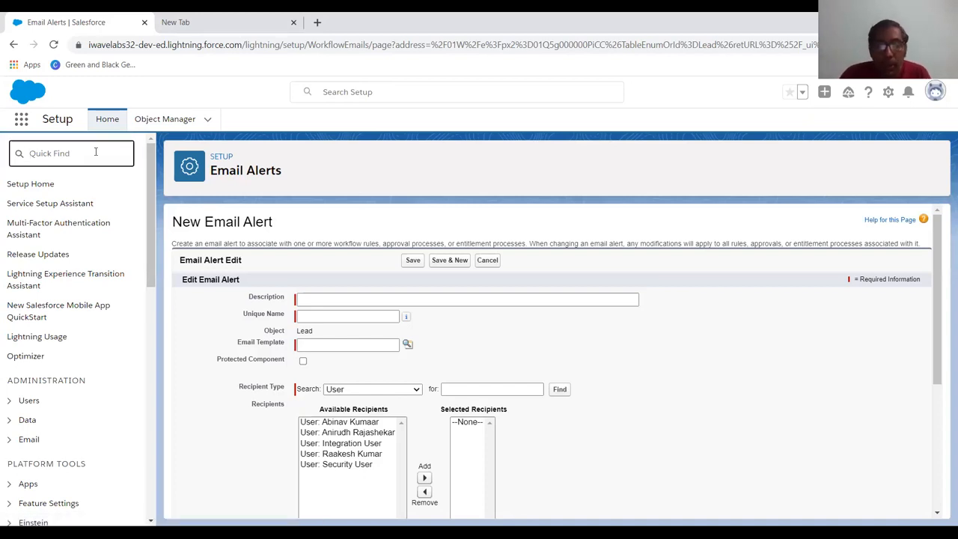
text(Work)
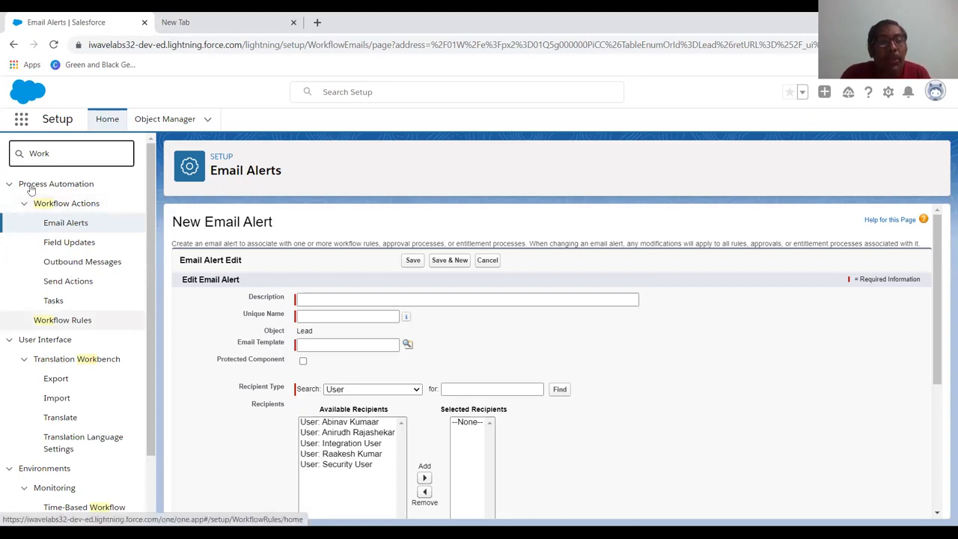
click(59, 323)
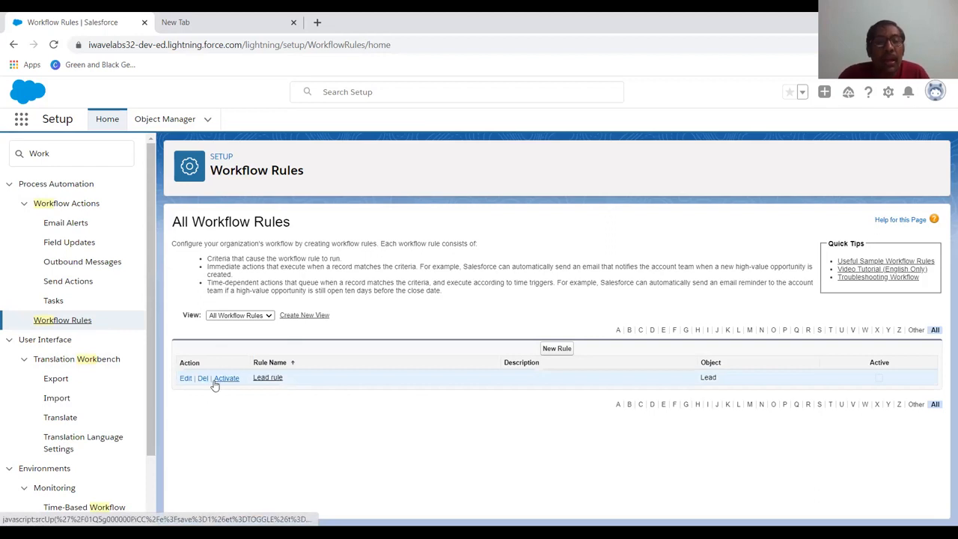
Open the existing Lead rule, save it without changes, and delete it from the workflow rules
click(187, 381)
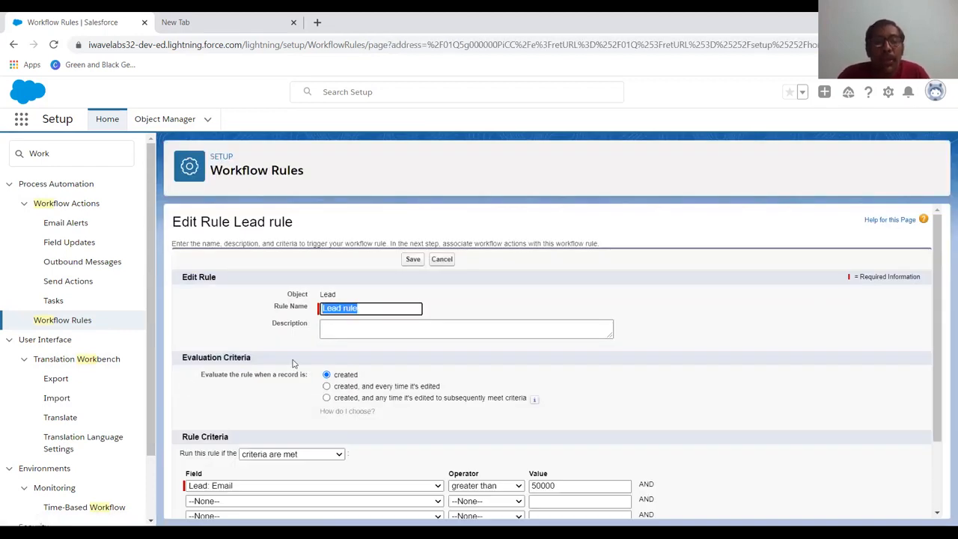
scroll(293, 363, down, 2)
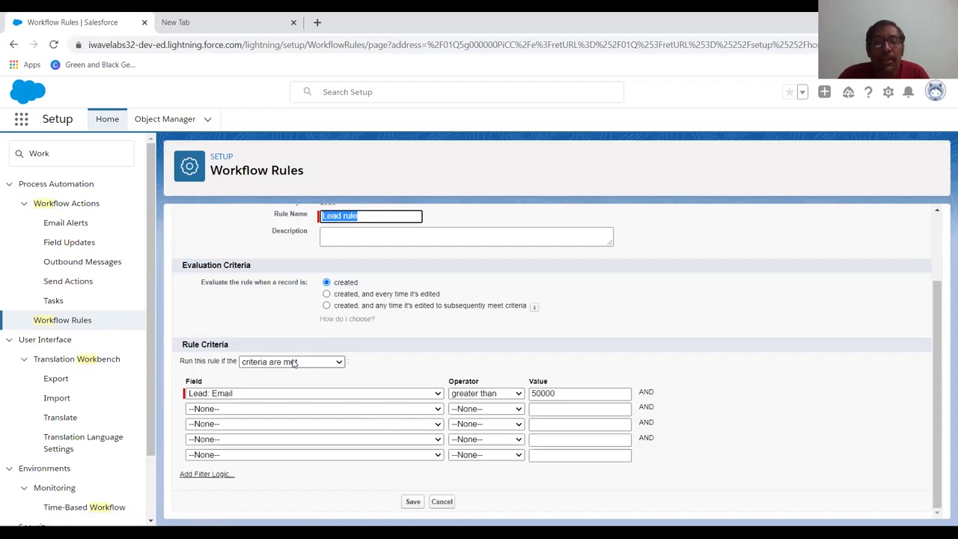
click(412, 502)
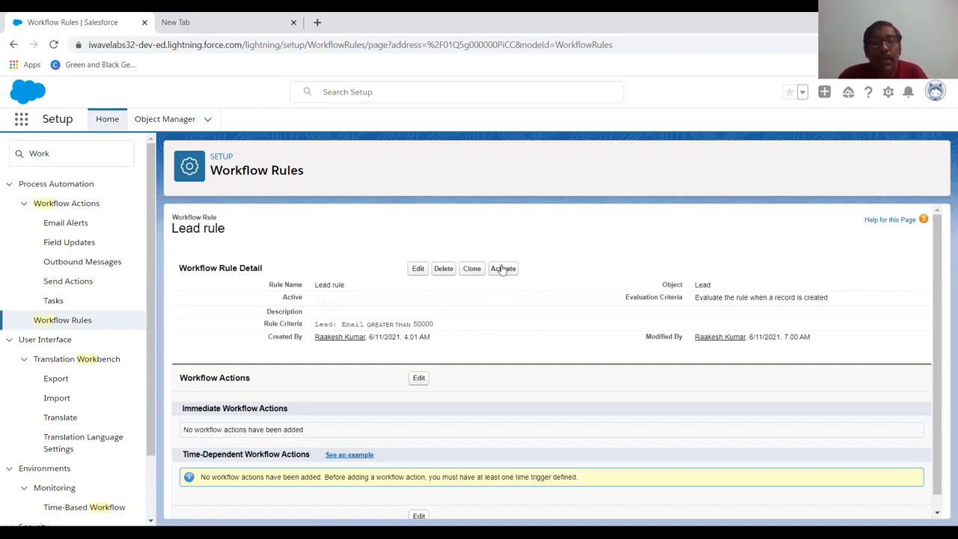
click(444, 271)
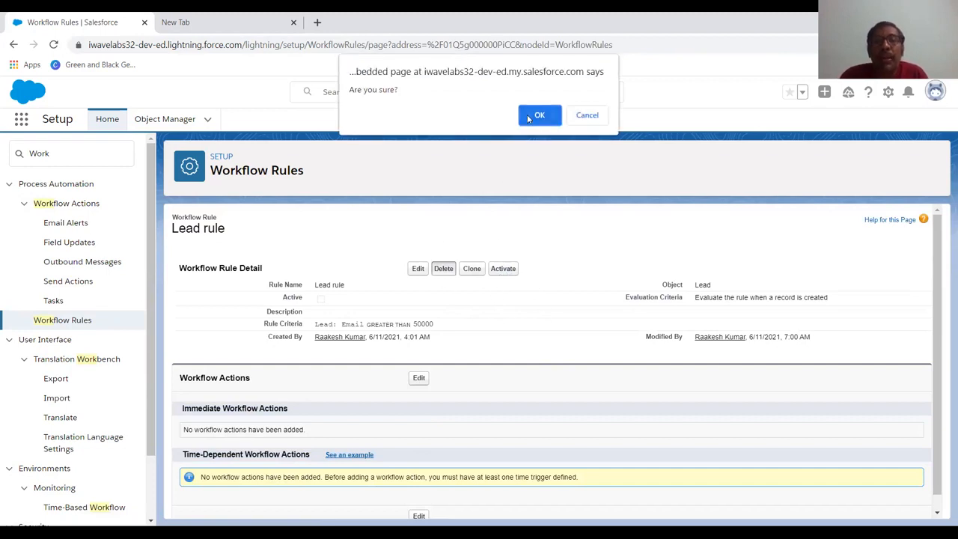
click(536, 115)
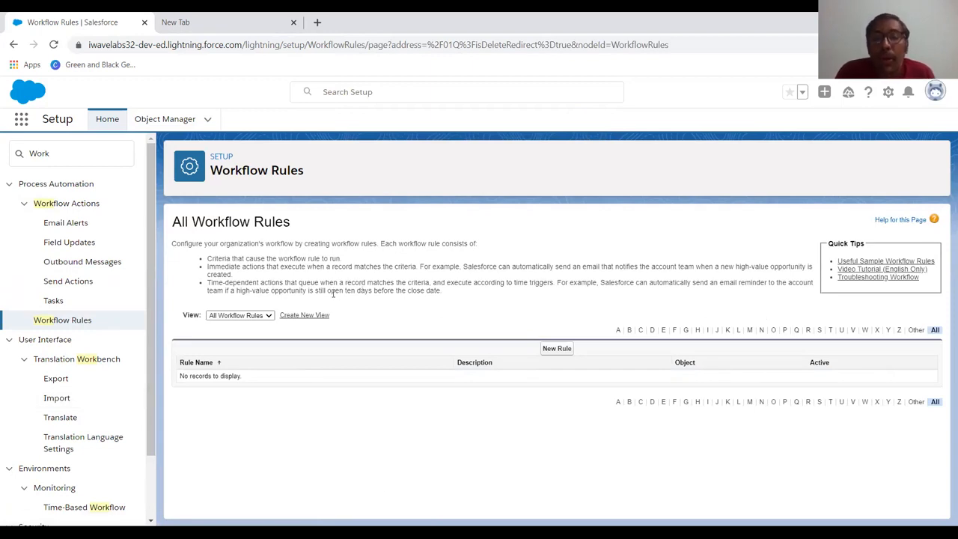
Create a new workflow rule for the Lead object and continue to its configuration
click(566, 350)
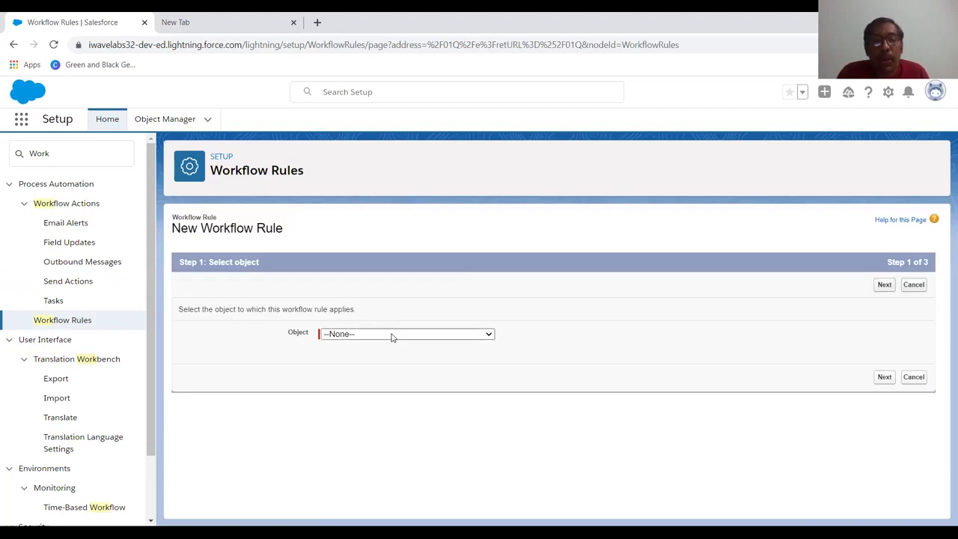
click(392, 334)
scroll(390, 260, down, 10)
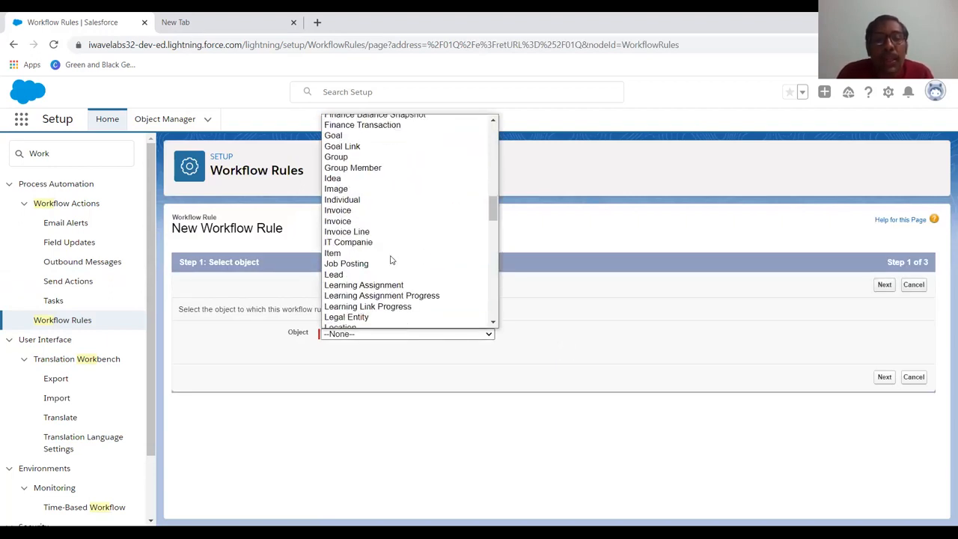
click(374, 274)
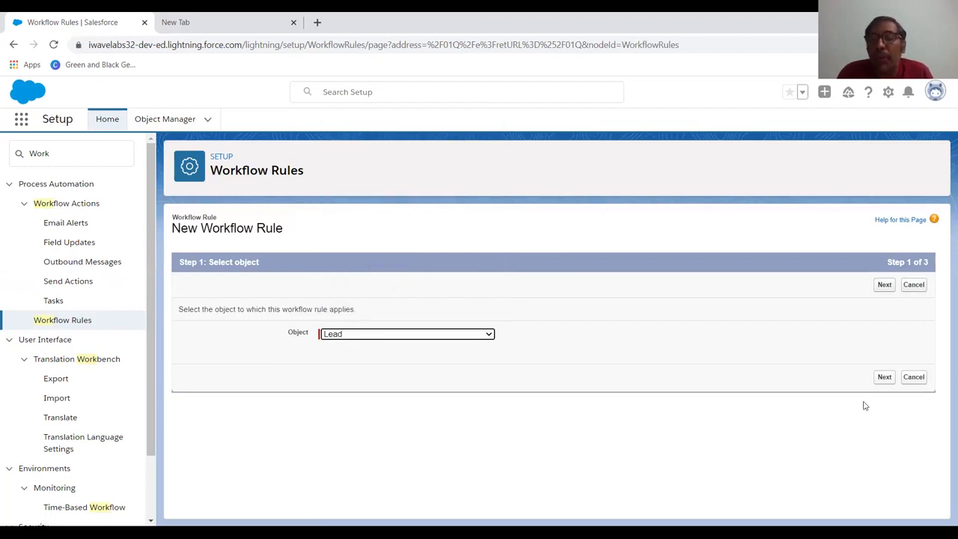
click(882, 378)
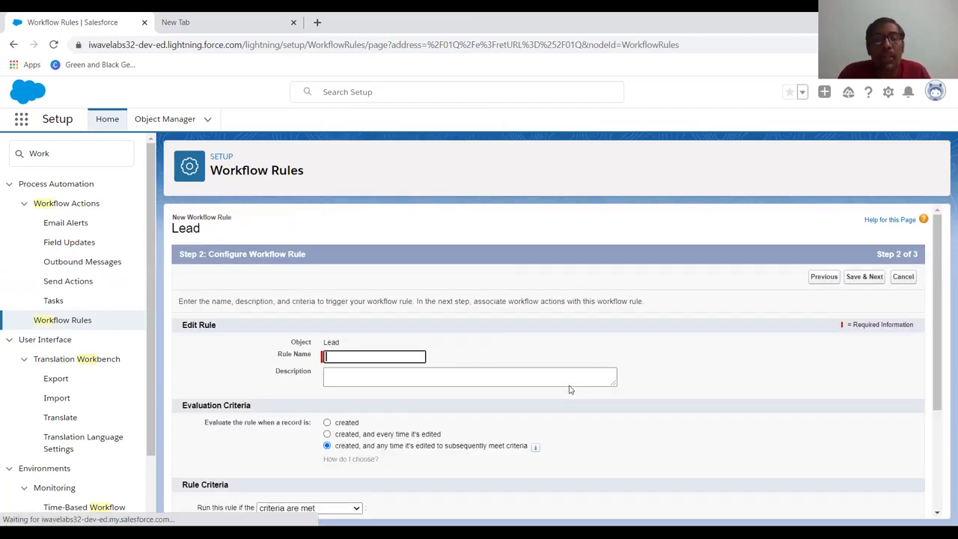
Name the workflow rule "Lead Rule" and have it evaluated only when a record is created
click(383, 355)
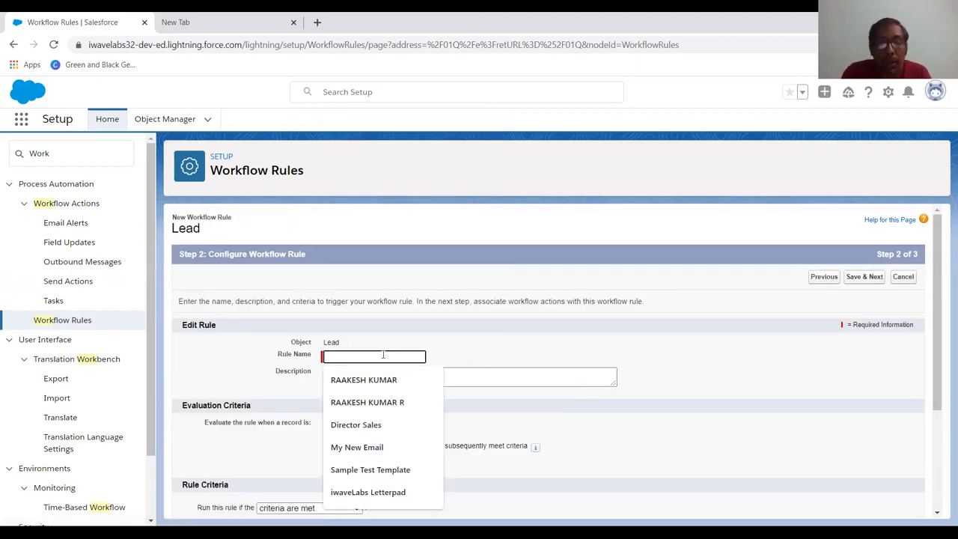
text(Lead)
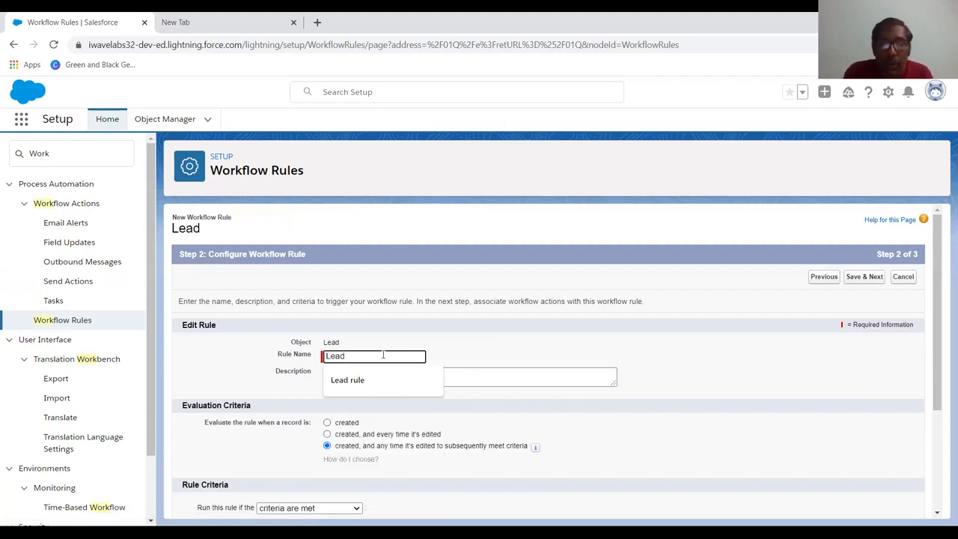
key(Tab)
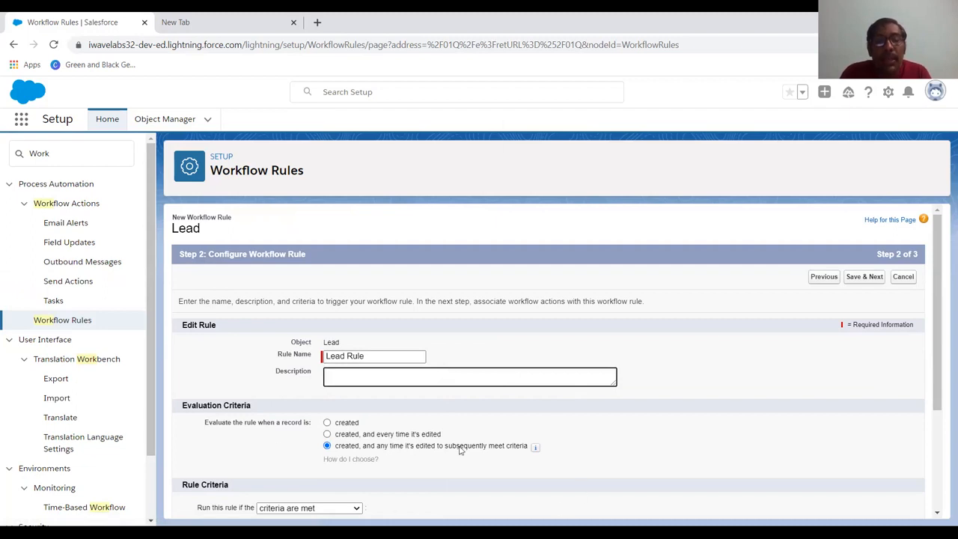
scroll(460, 450, down, 1)
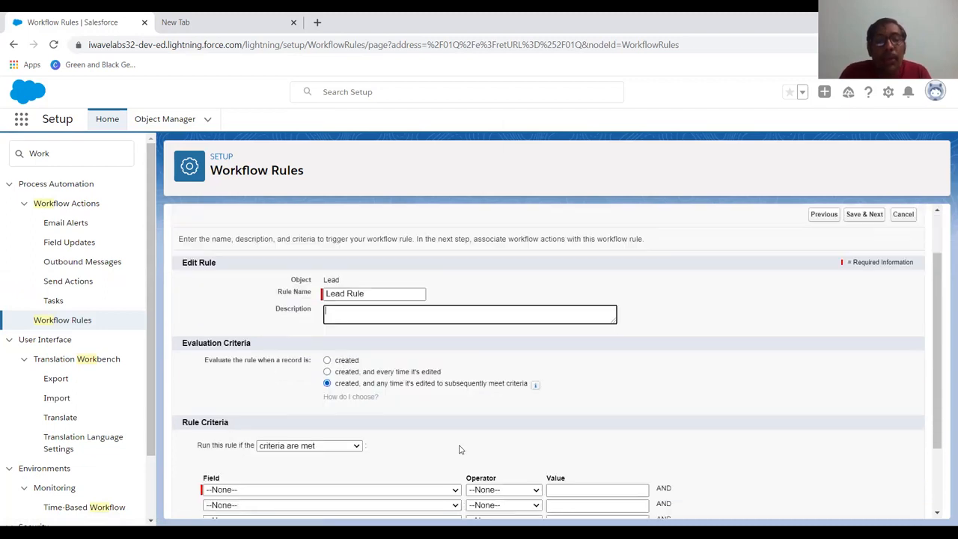
click(327, 361)
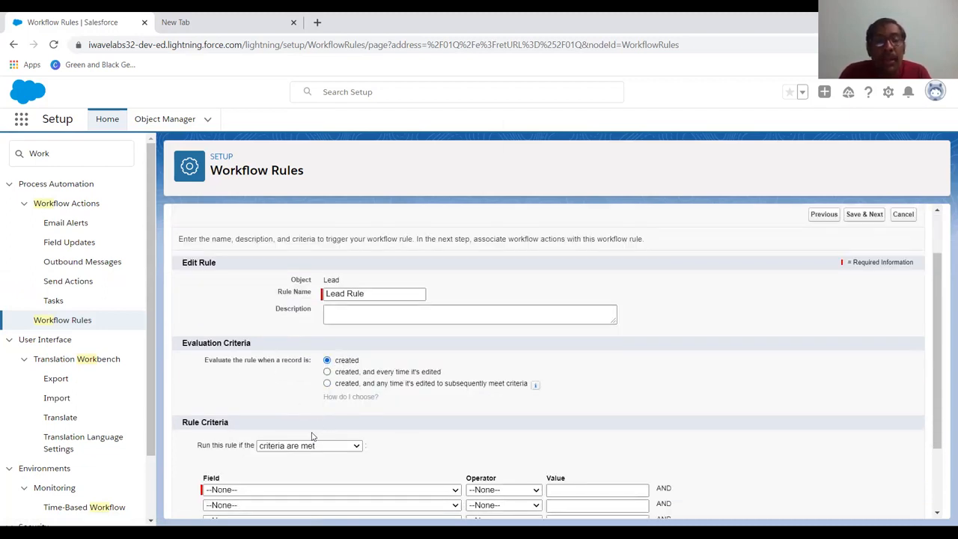
Set the first rule criterion to Lead: Email greater than 50000, then save the rule and continue to its workflow actions
scroll(292, 452, down, 2)
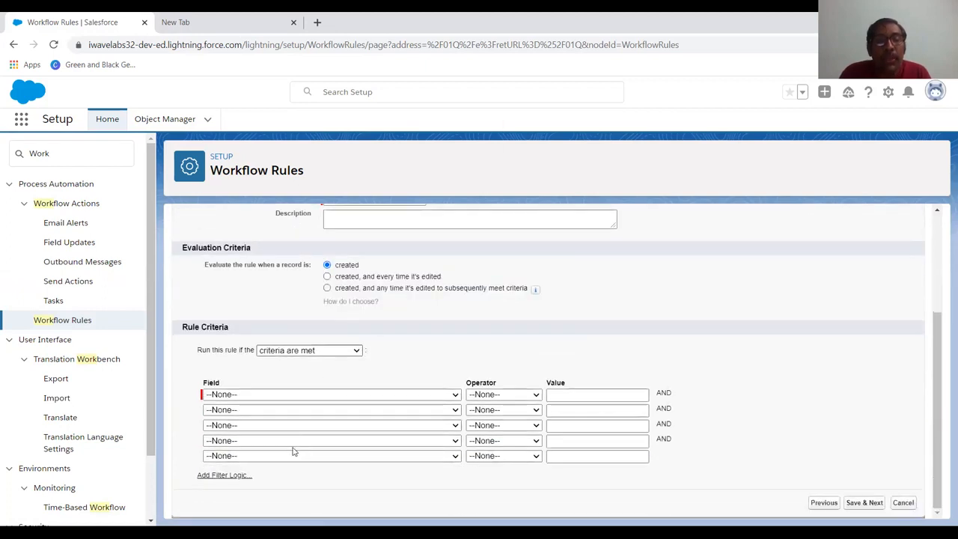
click(368, 394)
scroll(359, 375, down, 1)
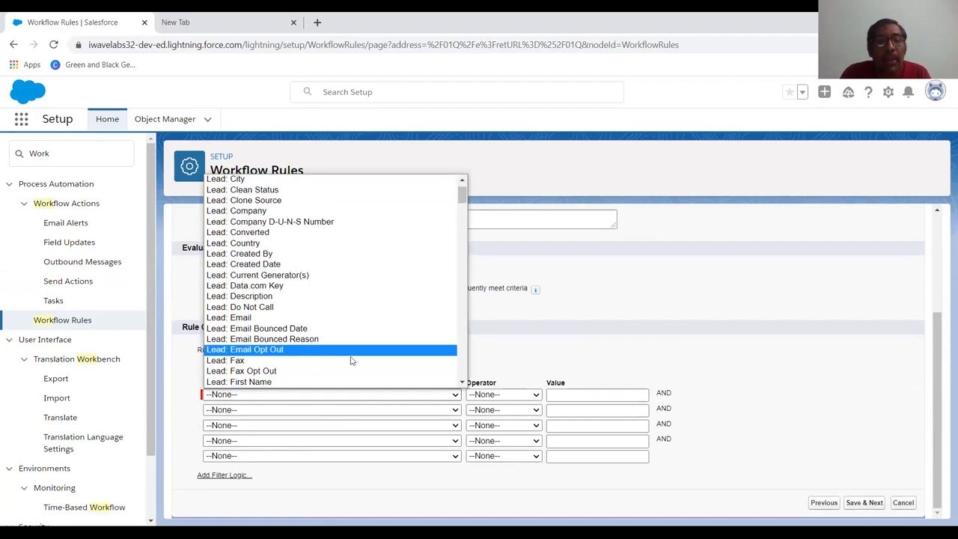
click(363, 321)
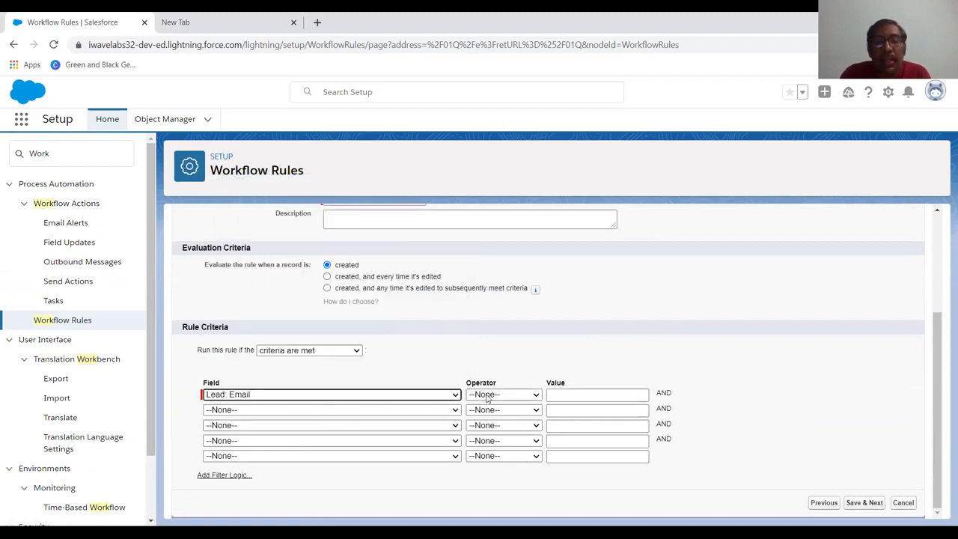
click(503, 394)
click(499, 341)
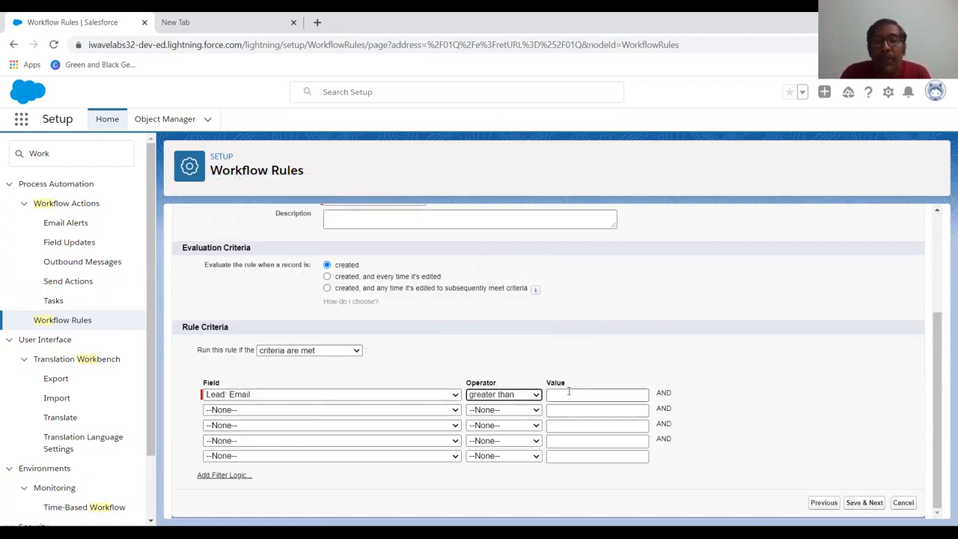
click(567, 395)
text(50000)
key(Tab)
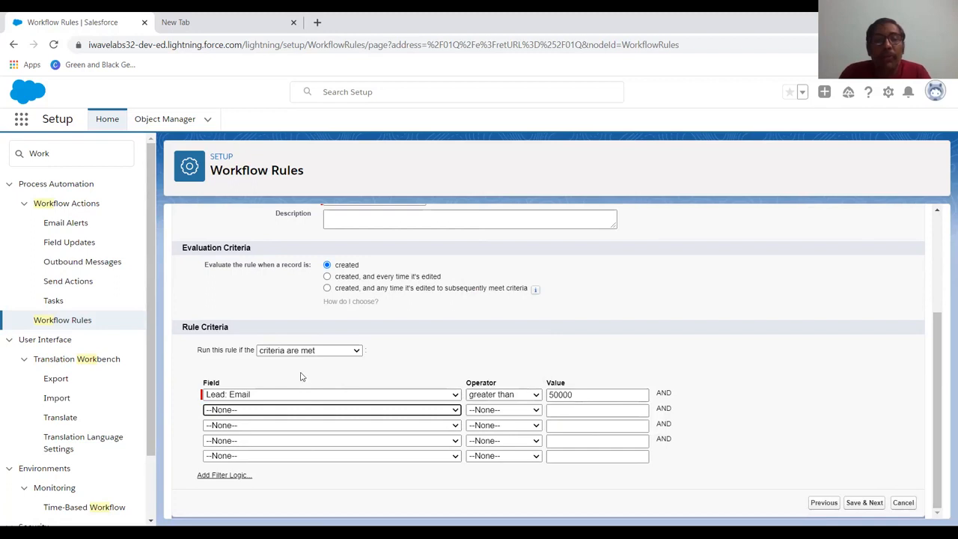
scroll(301, 377, up, 3)
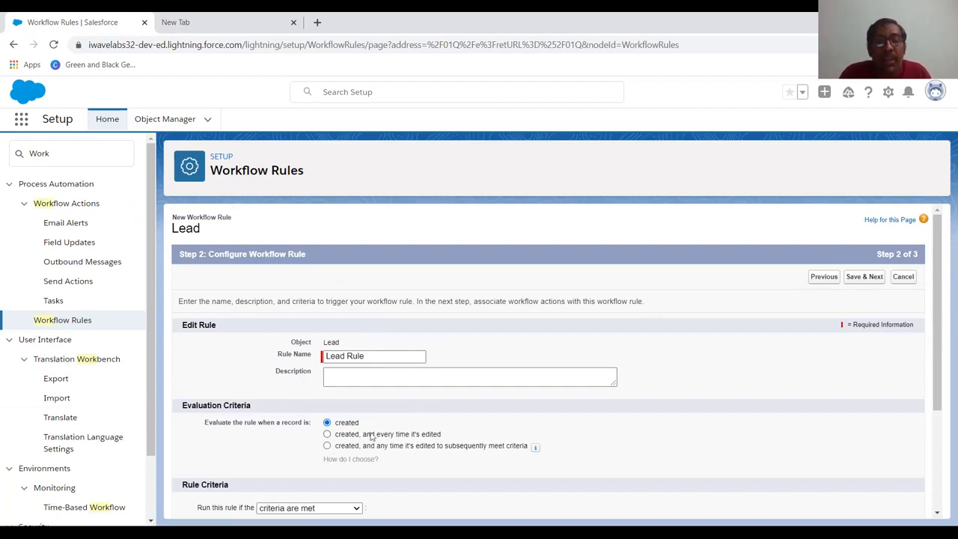
scroll(379, 433, down, 2)
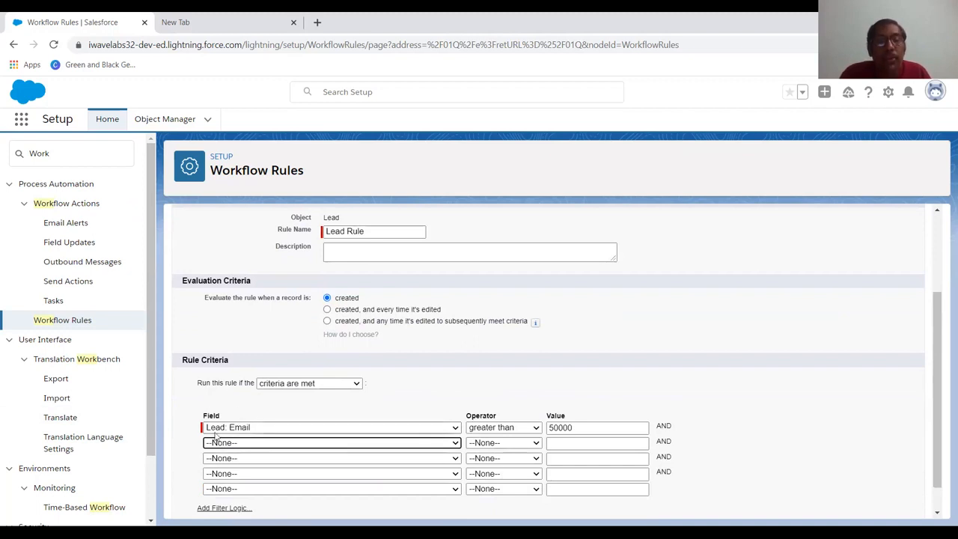
scroll(523, 436, down, 1)
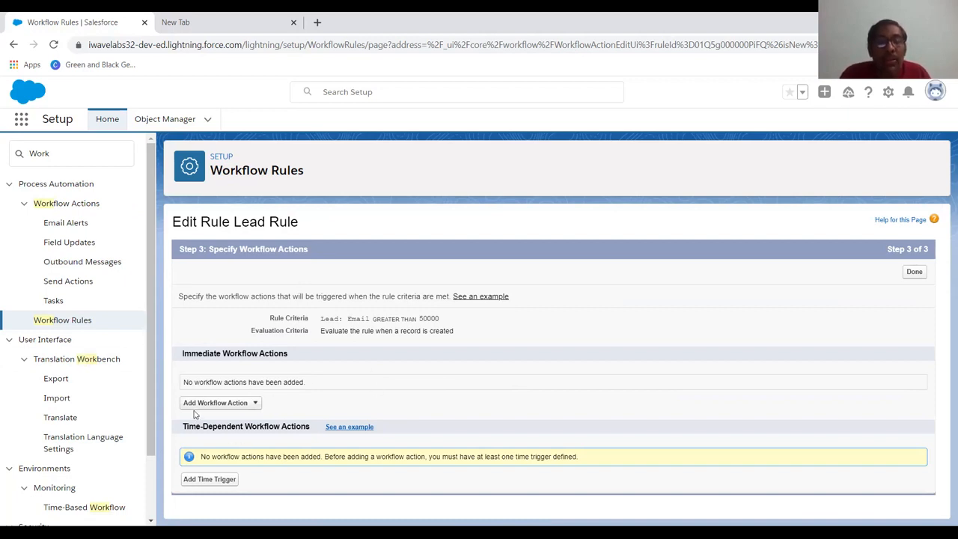
Add a new email alert as an immediate workflow action, with the description "Lead Mail" and unique name Lead_Mail
click(238, 407)
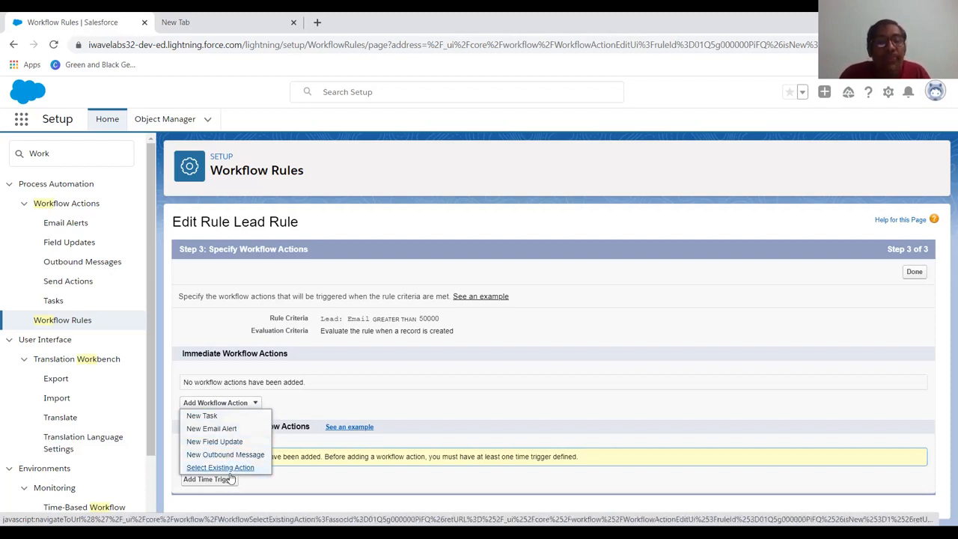
click(219, 431)
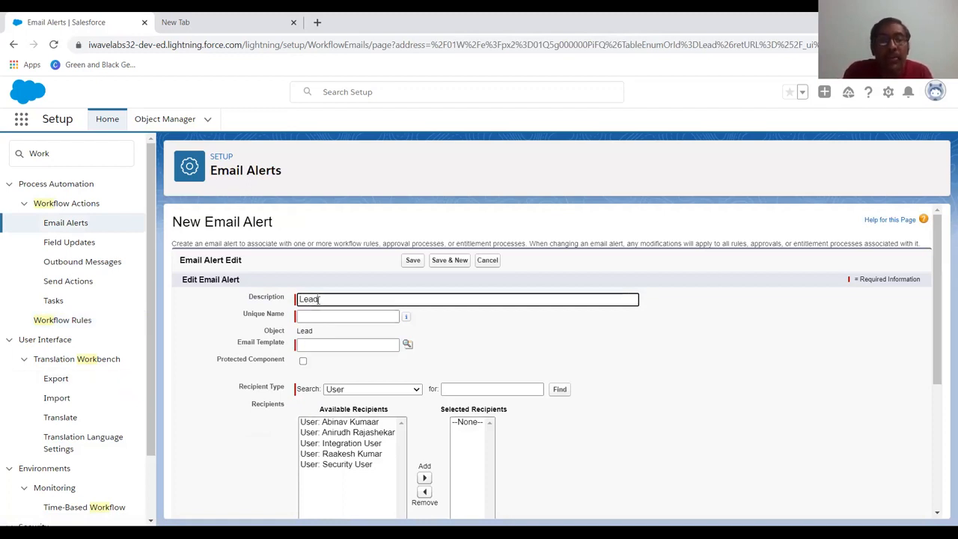
text(il)
key(Tab)
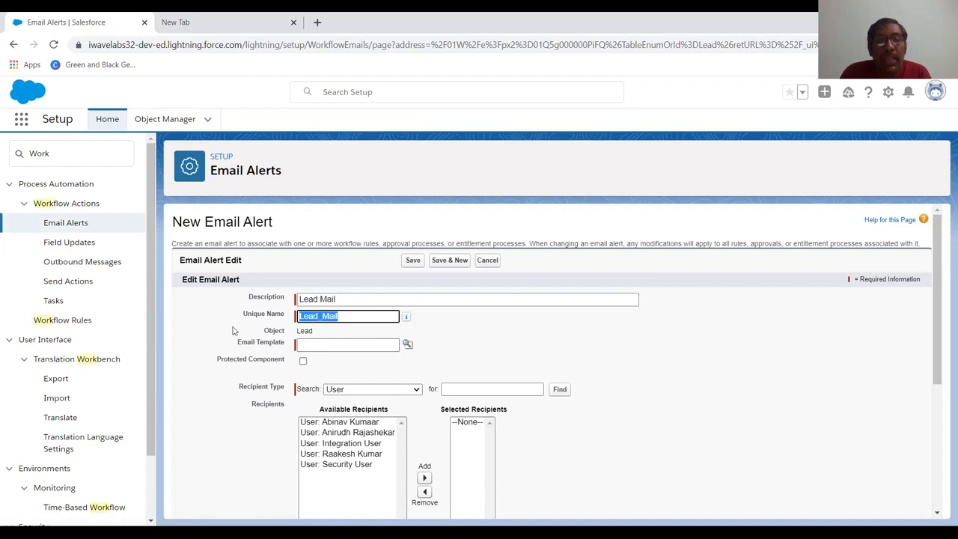
Look up the email template and choose "Support: Case Created (Phone Inquiries)" for the alert
click(407, 346)
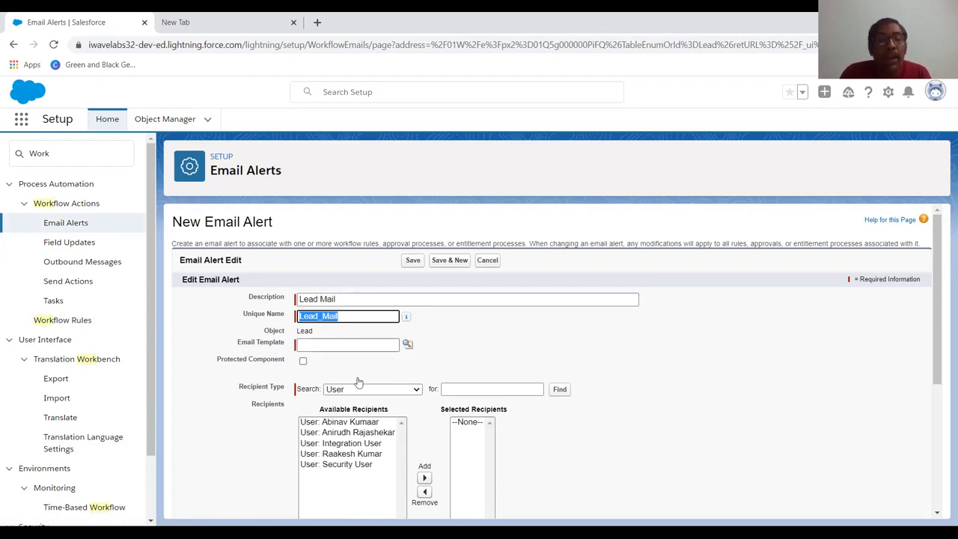
scroll(396, 312, down, 3)
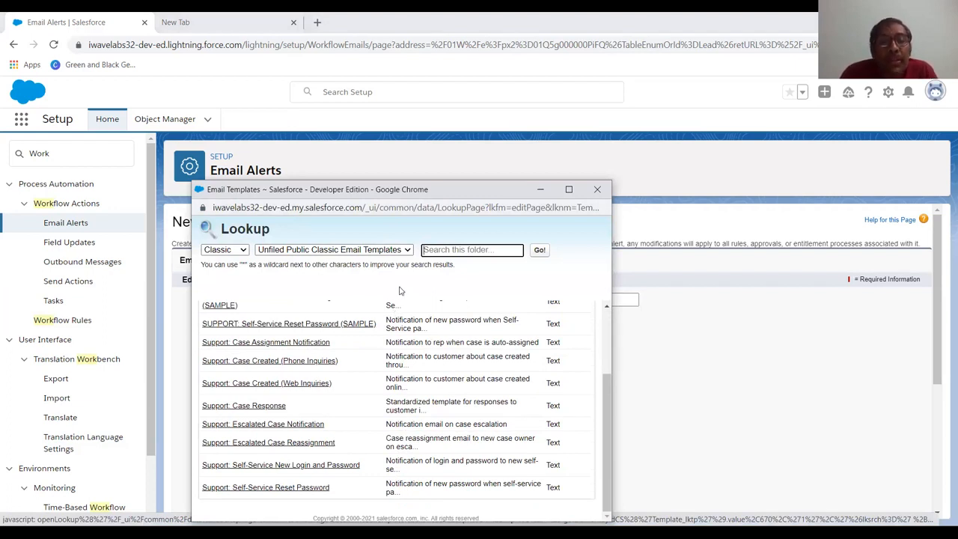
click(331, 363)
click(331, 361)
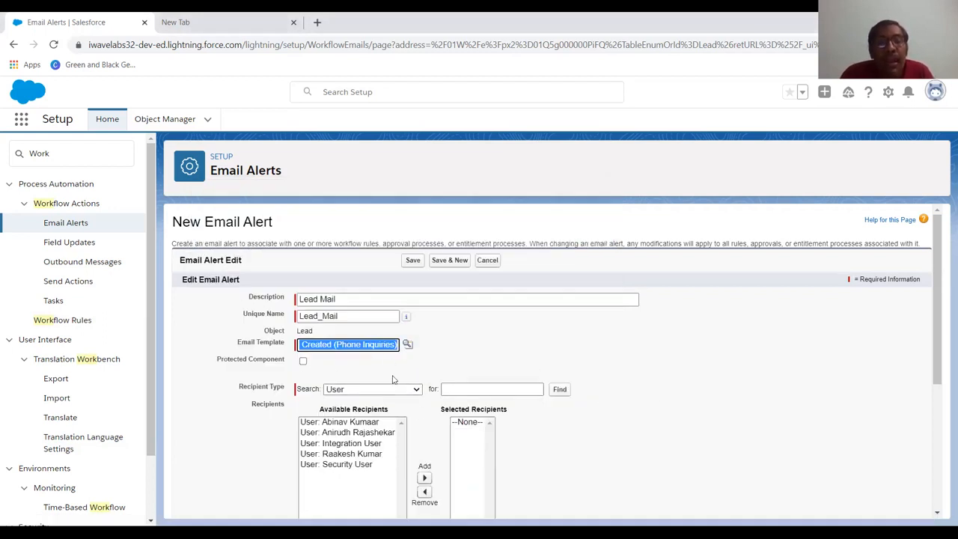
Set the alert's recipient type to User and add the rule owner's user account to the selected recipients
scroll(393, 380, down, 1)
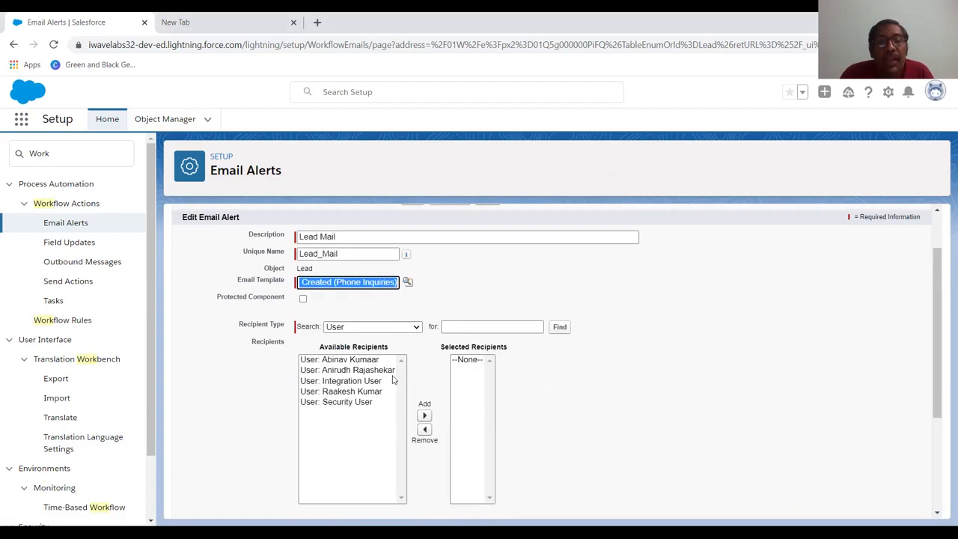
click(373, 327)
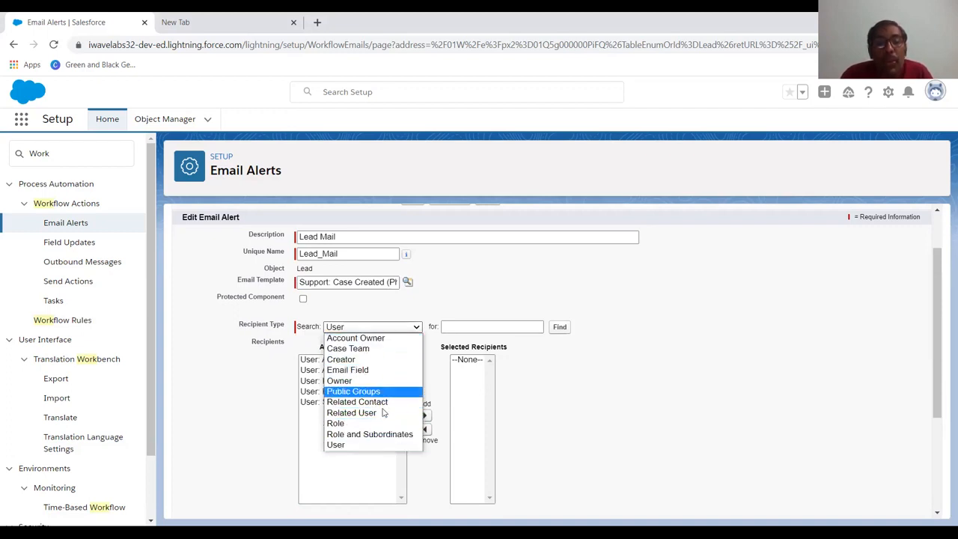
click(352, 444)
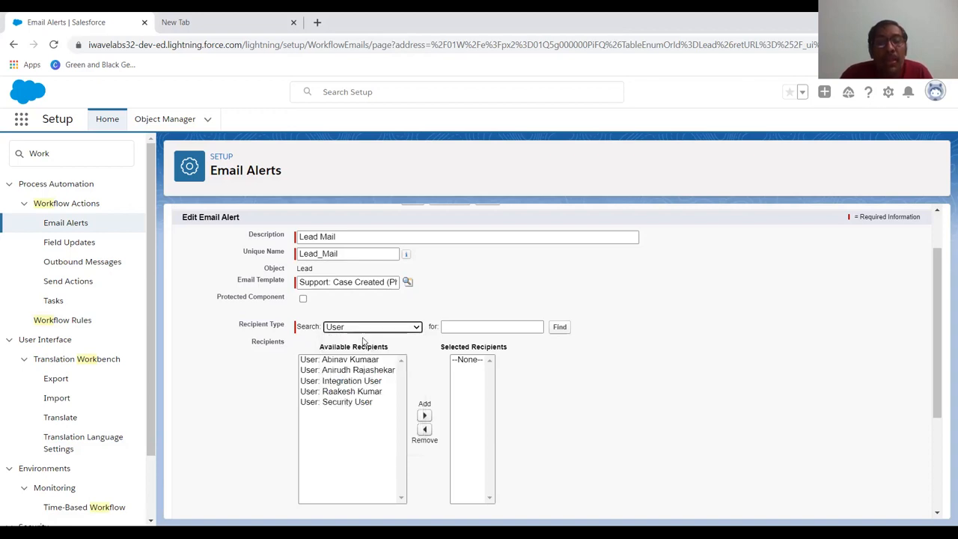
click(373, 397)
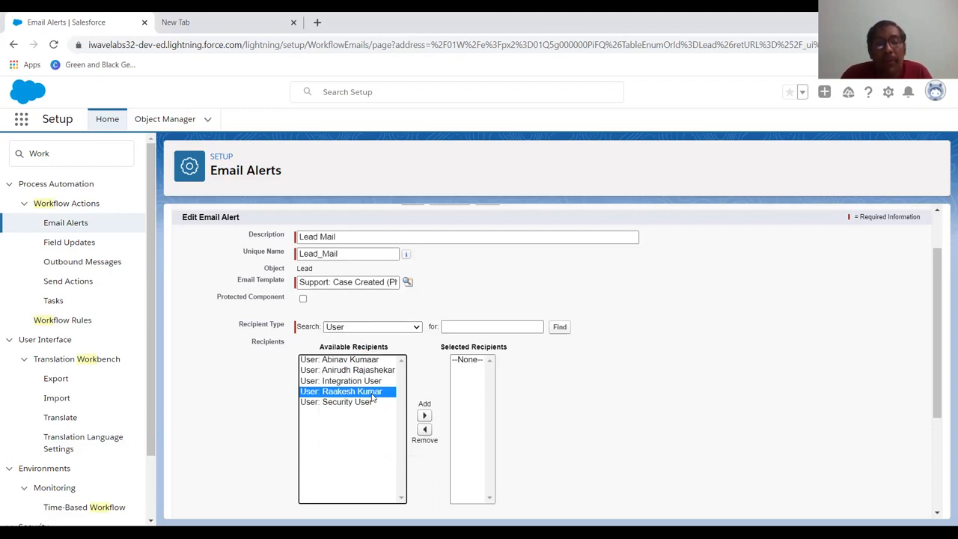
click(424, 416)
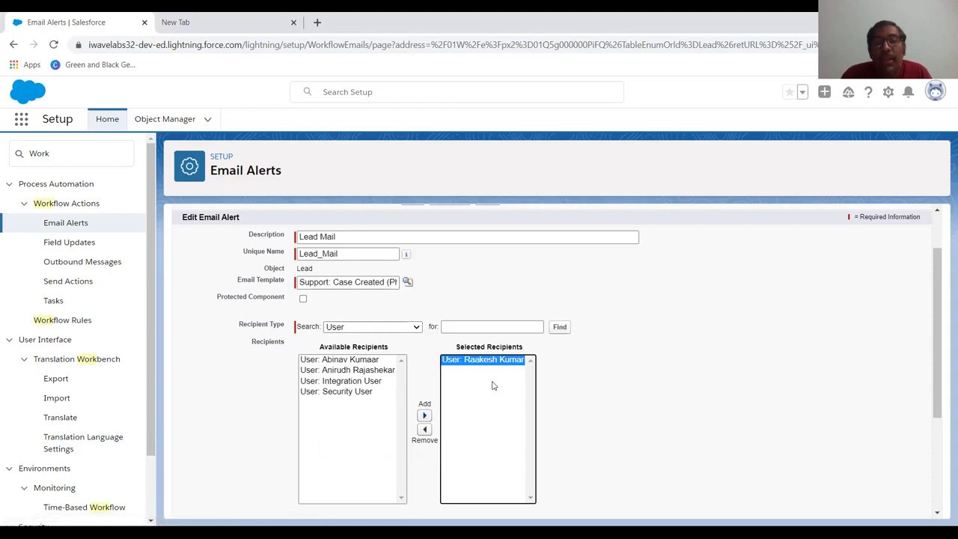
Save the Lead Mail email alert without additional emails, then complete the workflow actions and activate Lead Rule
scroll(493, 386, down, 3)
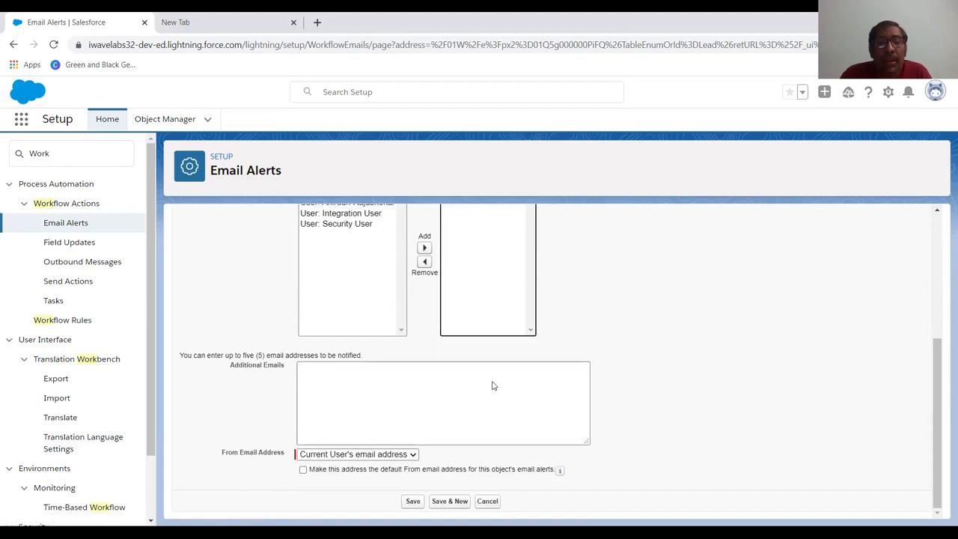
click(413, 504)
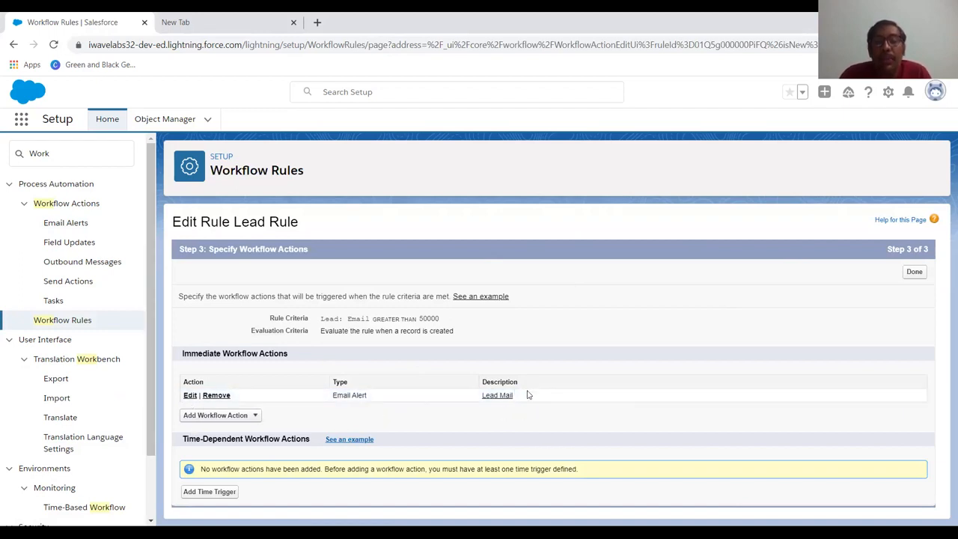
click(915, 271)
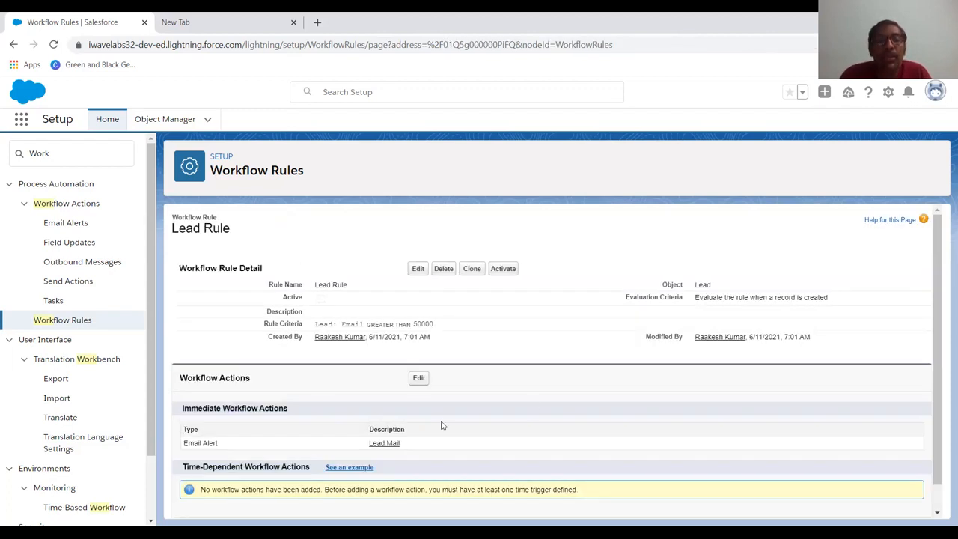
click(503, 270)
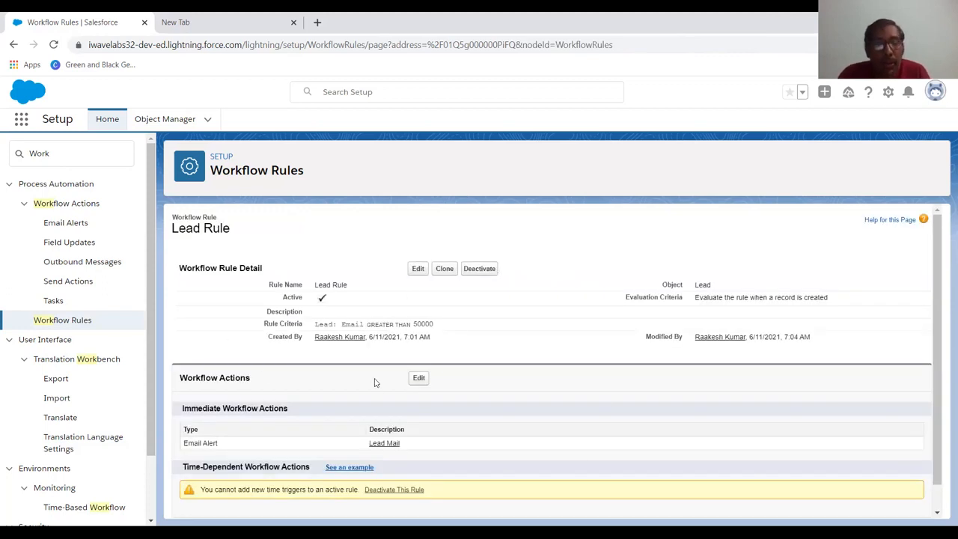
Search the App Launcher for "lead", open Leads and start a new lead record
click(20, 122)
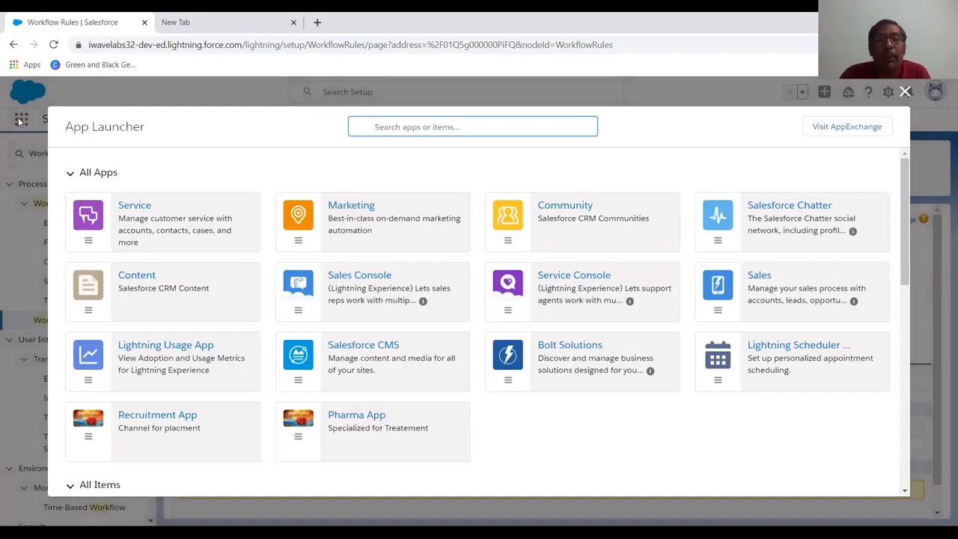
text(lead)
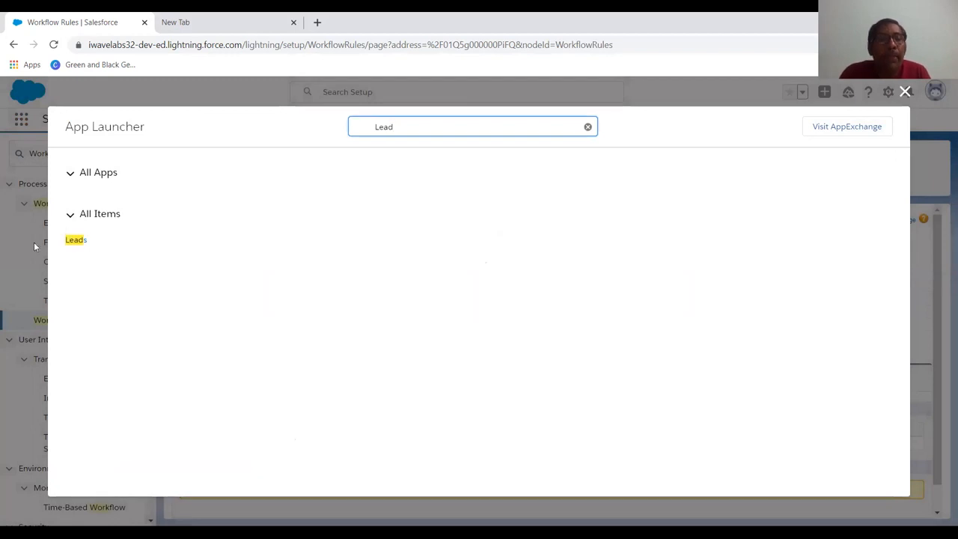
click(81, 245)
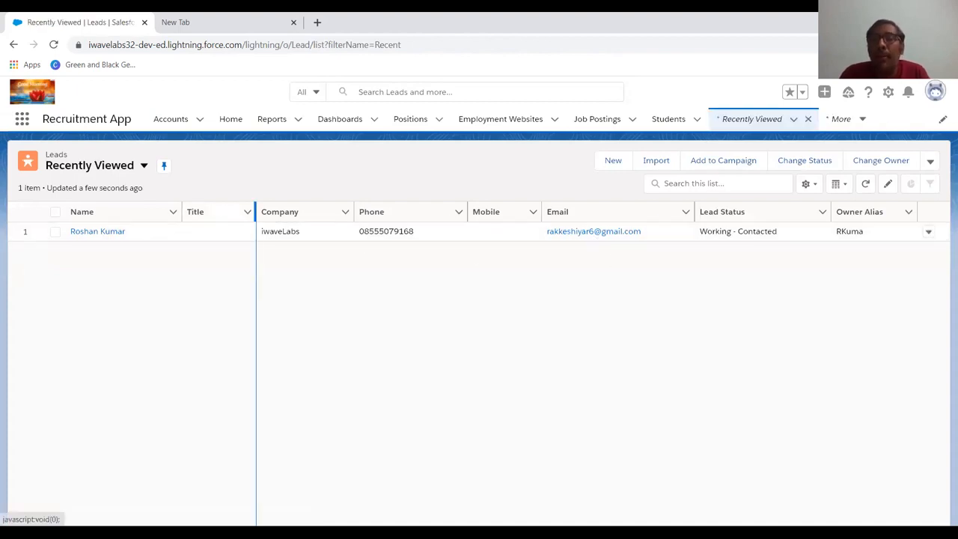
click(612, 161)
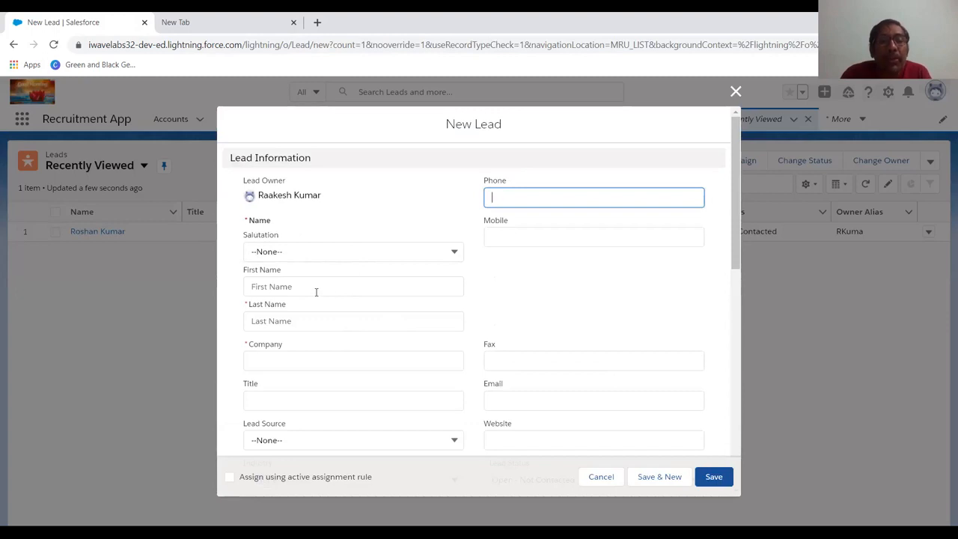
Autofill the new lead's contact details from a saved browser suggestion and replace the first name with the lead's own
click(323, 322)
click(315, 349)
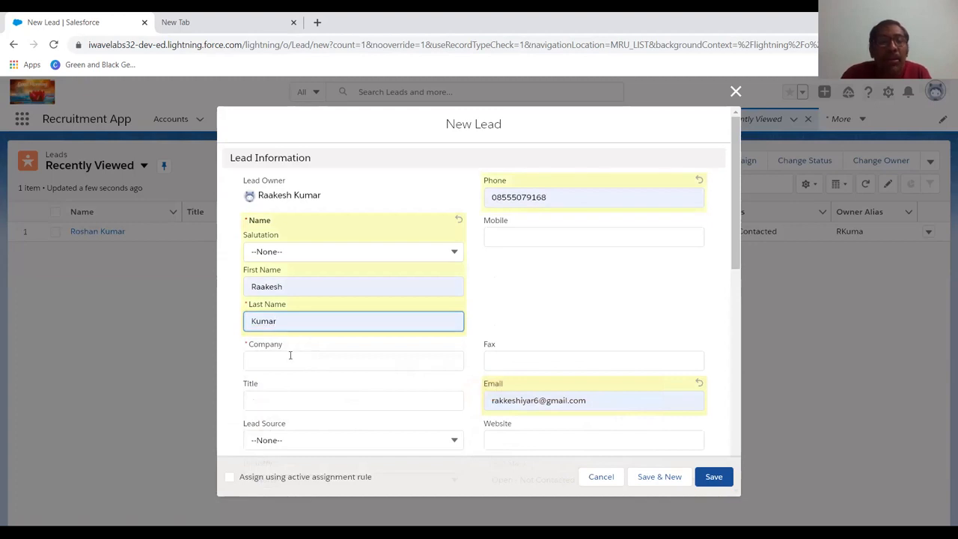
click(309, 289)
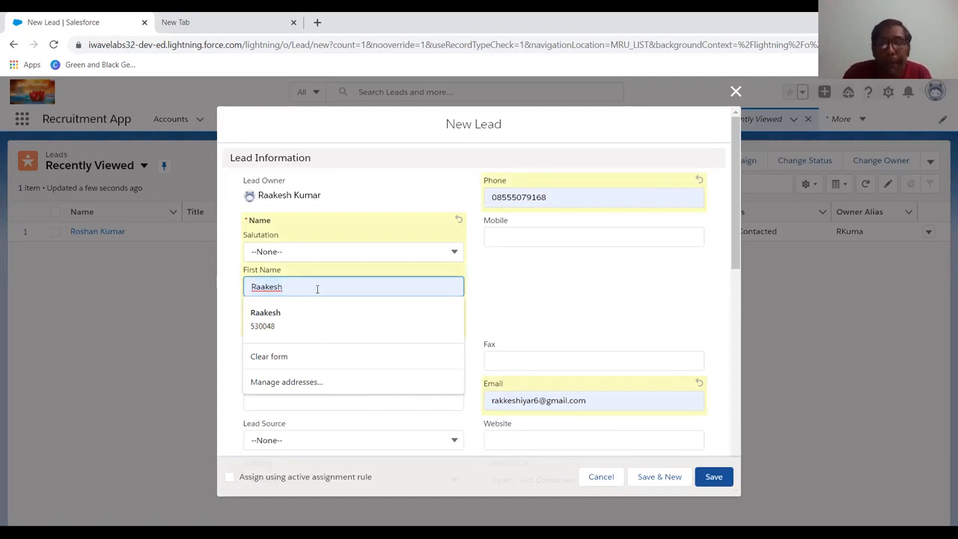
key(BackSpace)
key(BackSpace)
key(BackSpace)
key(BackSpace)
key(BackSpace)
key(BackSpace)
key(BackSpace)
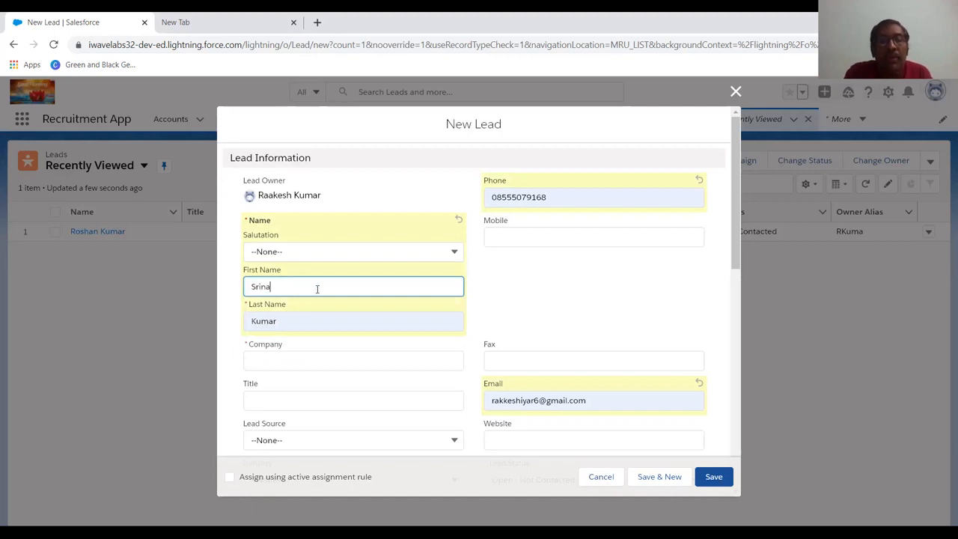
key(Tab)
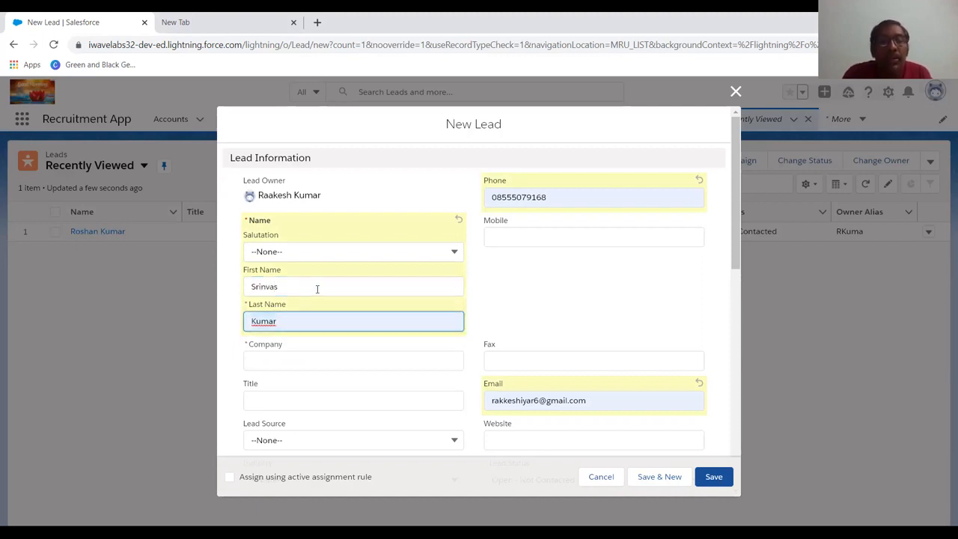
Replace the autofilled last name with the lead's own last name
click(288, 322)
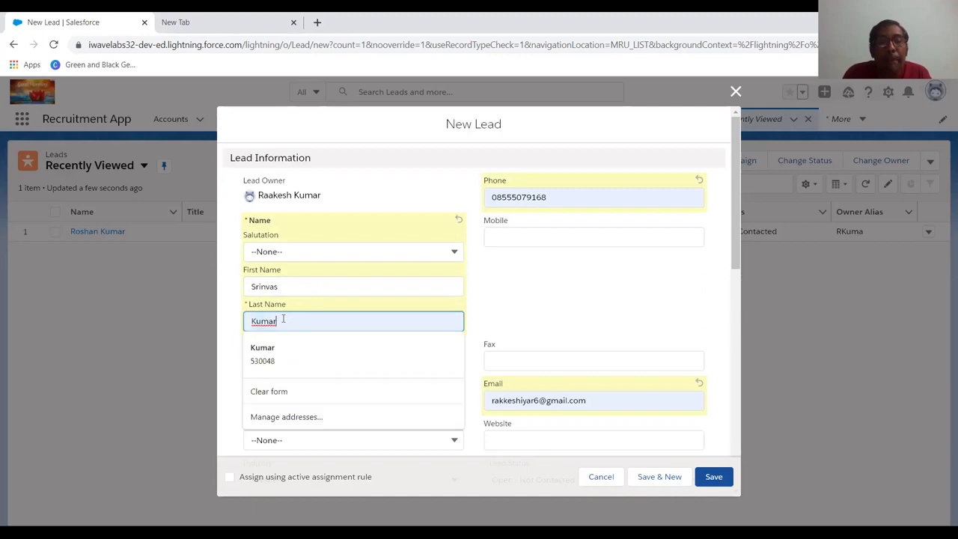
key(BackSpace)
key(BackSpace)
key(BackSpace)
key(BackSpace)
key(BackSpace)
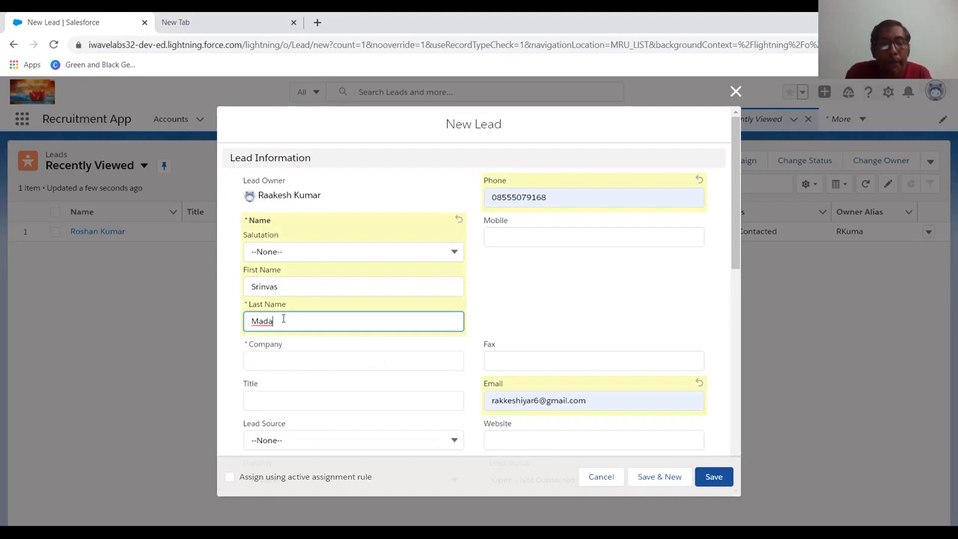
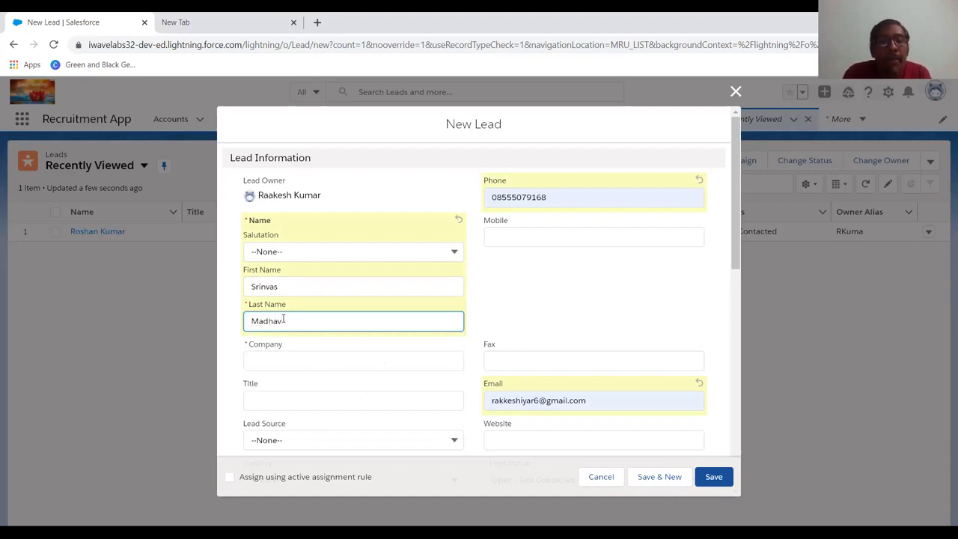
Enter "iwavelabs" as the lead's company and set the lead status to Working - Contacted
click(275, 358)
text(iwavelabs)
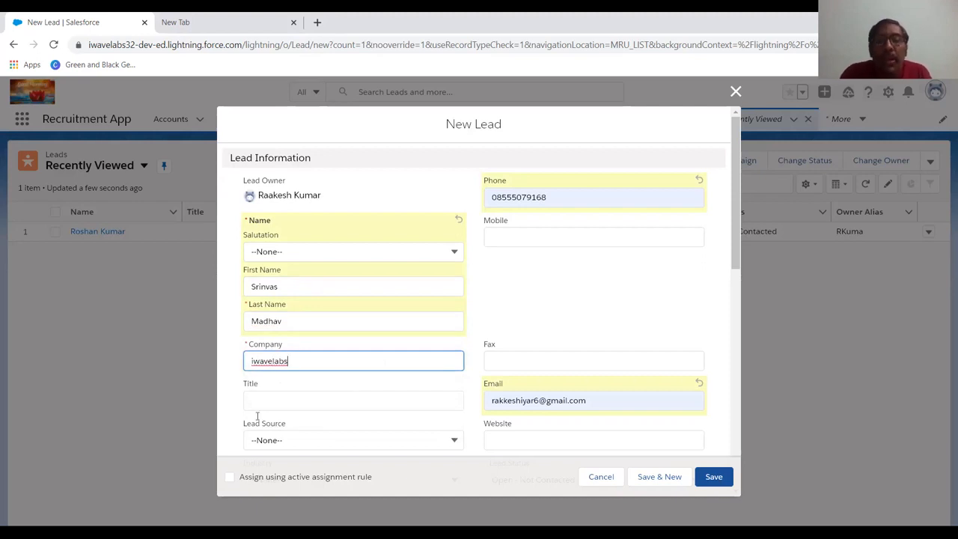
scroll(322, 420, down, 3)
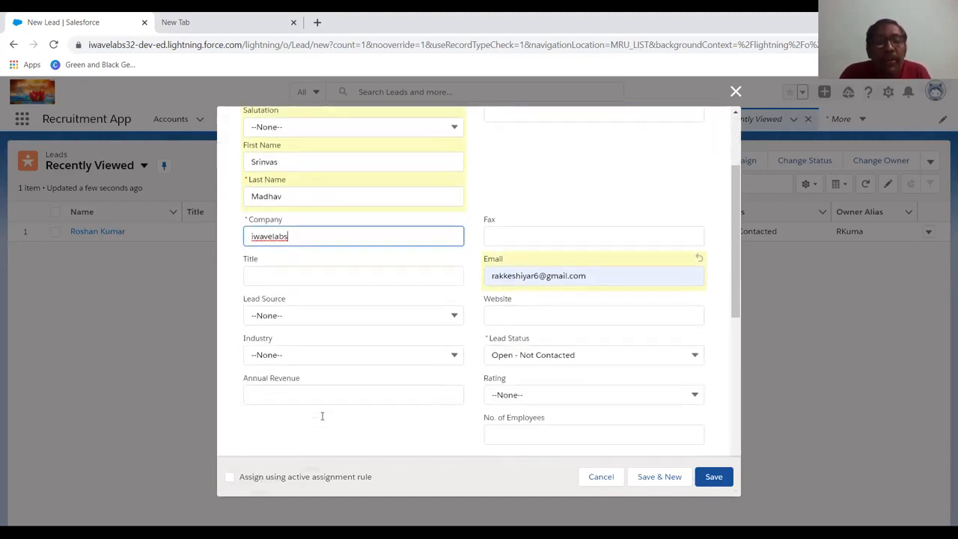
click(539, 357)
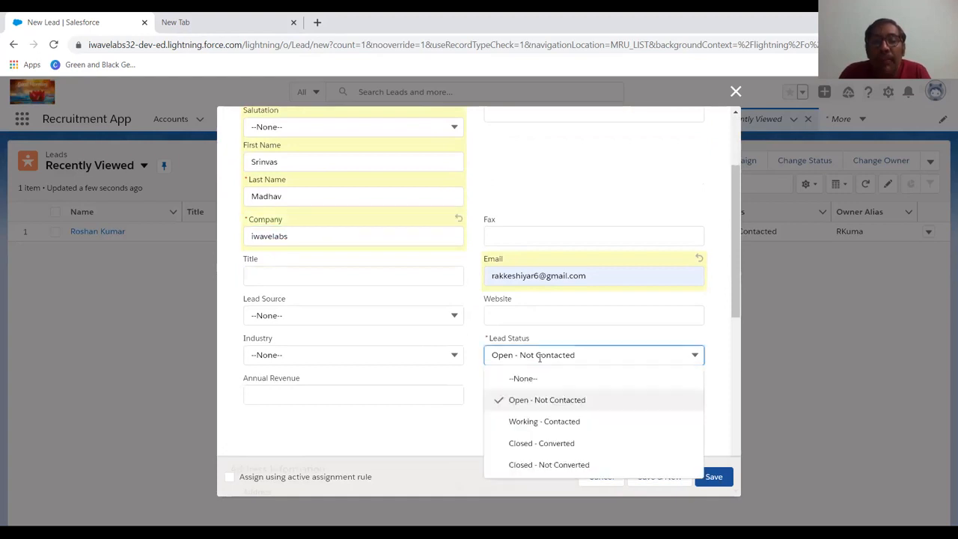
click(543, 422)
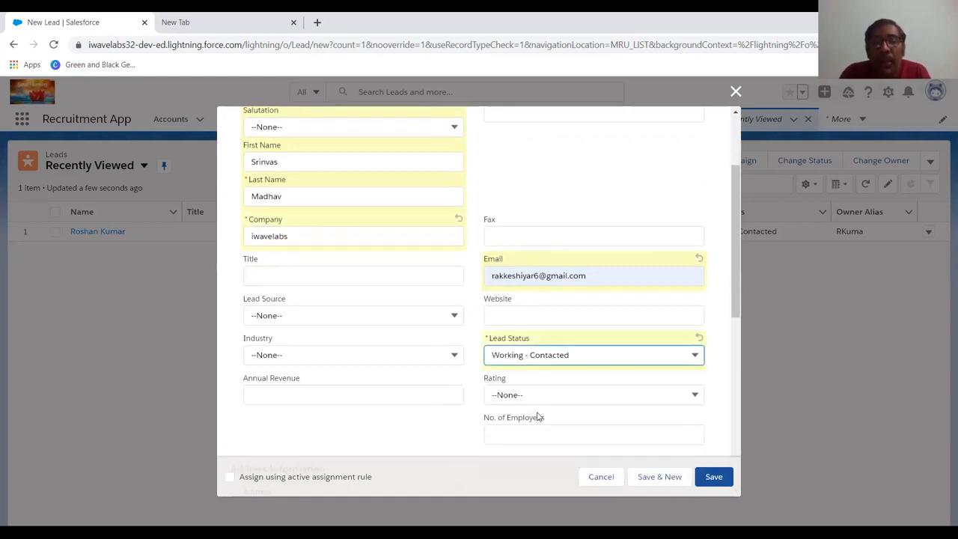
Clear the autofilled contact and address details from the lead form
scroll(537, 416, down, 3)
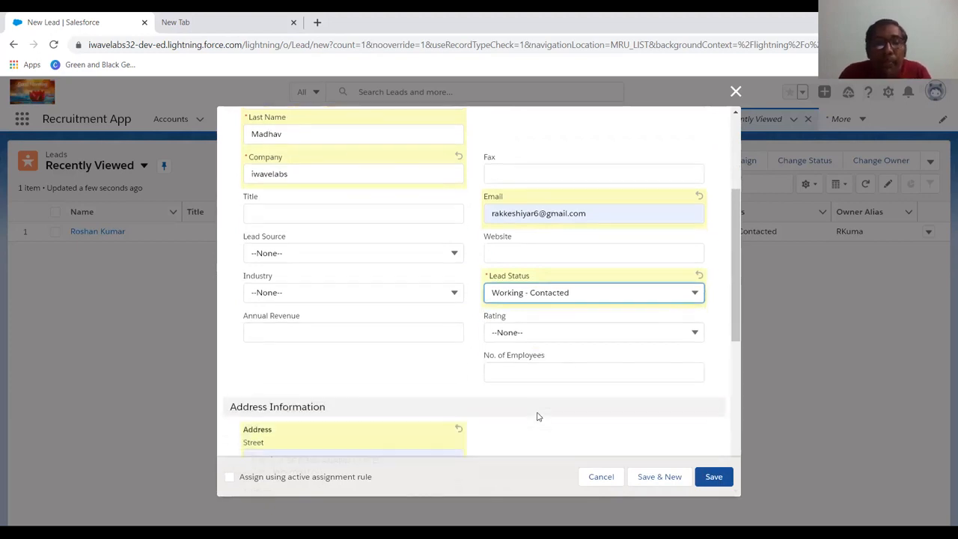
scroll(537, 416, down, 1)
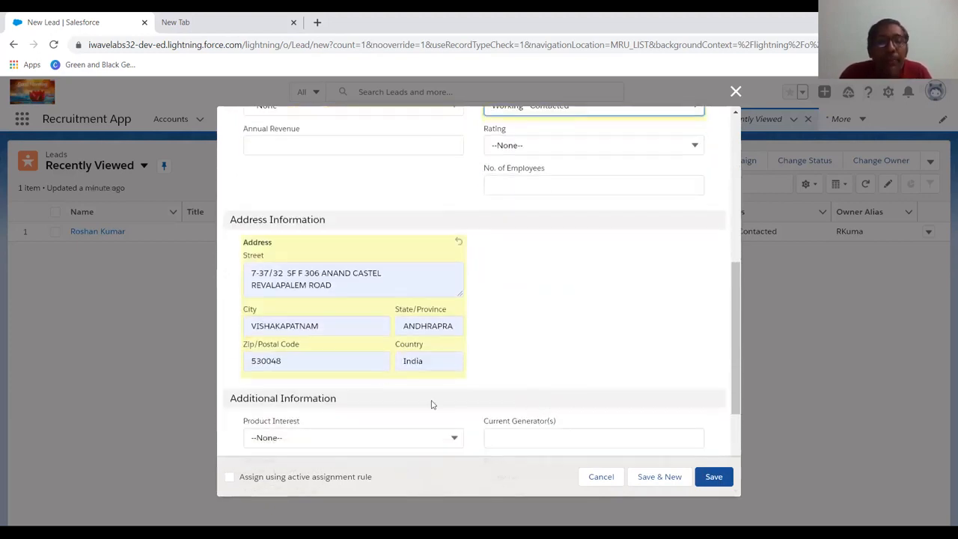
click(381, 263)
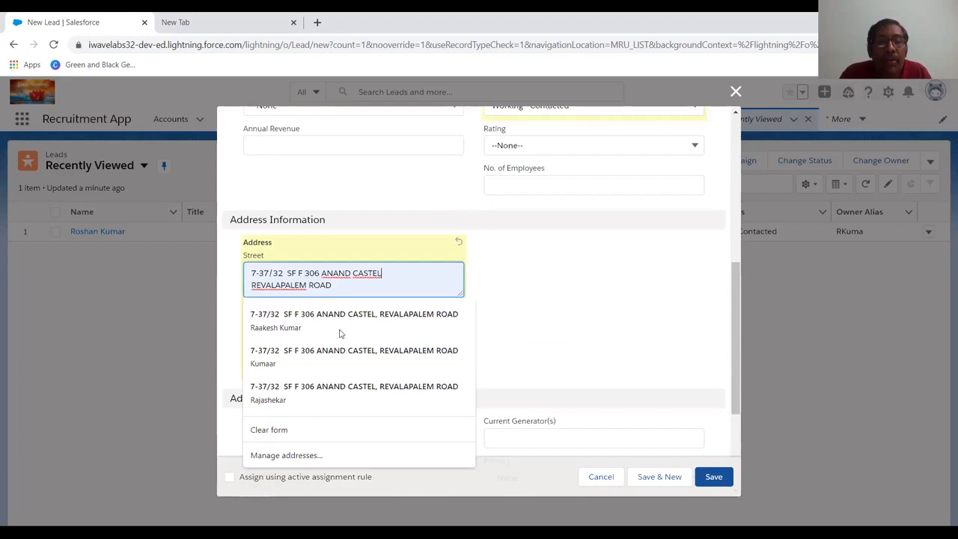
click(289, 433)
Clear the leftover street address from the new lead form and enter the lead's email address
scroll(363, 407, down, 2)
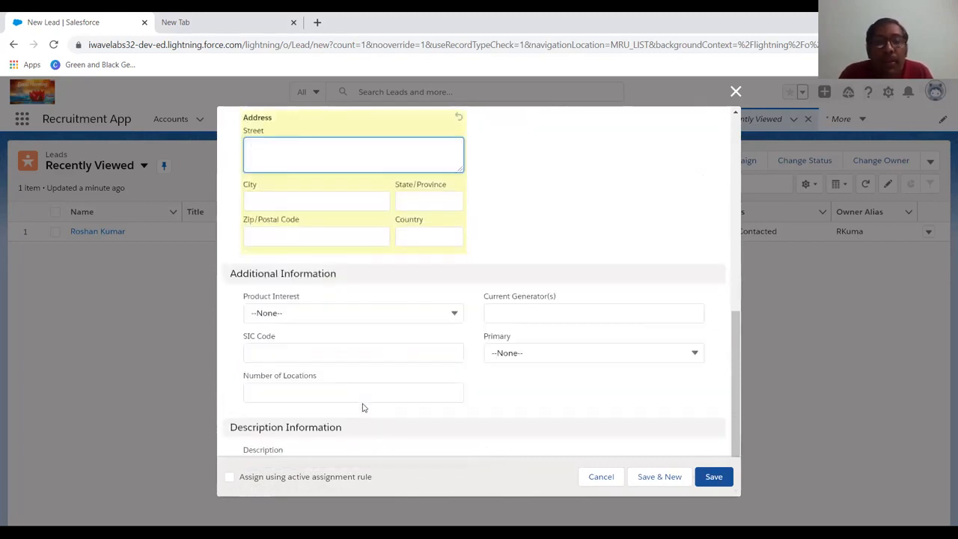
scroll(363, 408, down, 1)
scroll(363, 408, up, 6)
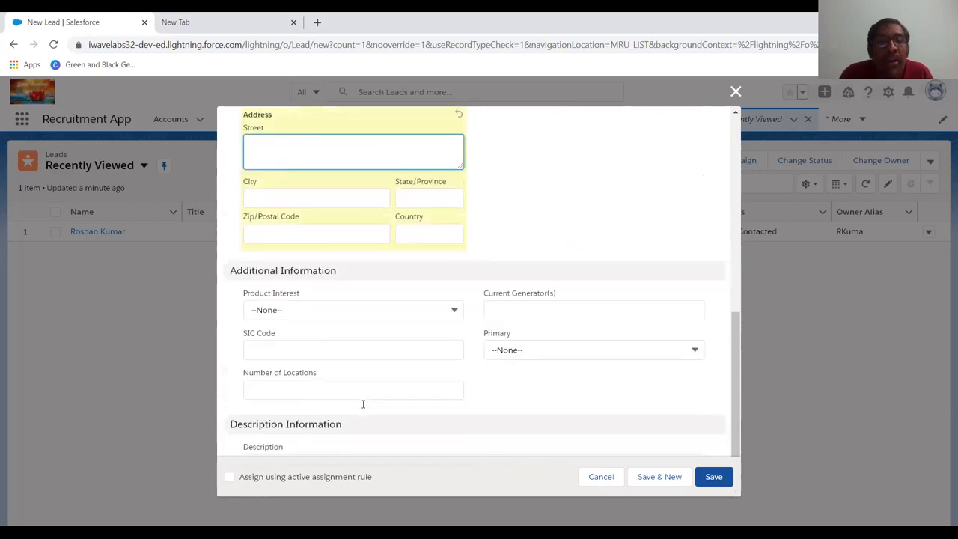
scroll(364, 408, up, 3)
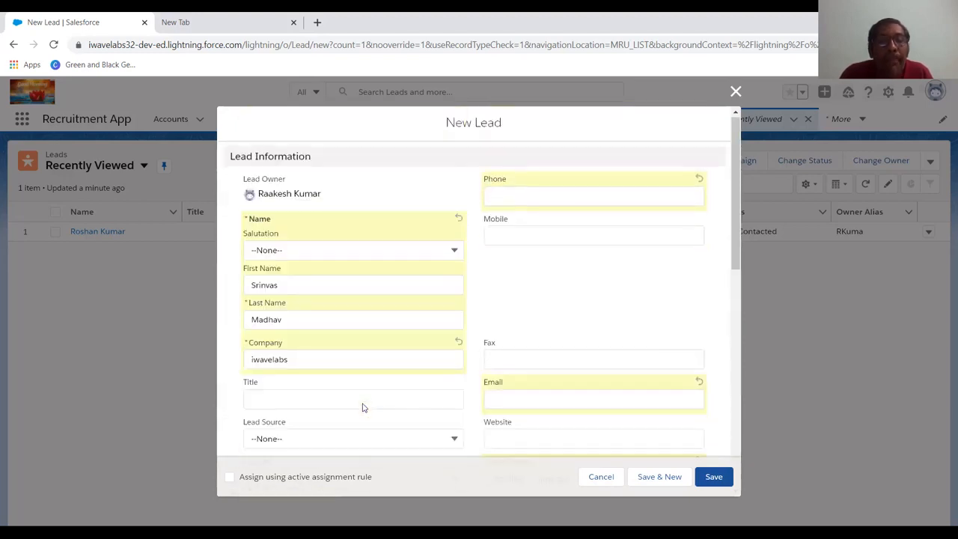
scroll(363, 405, down, 4)
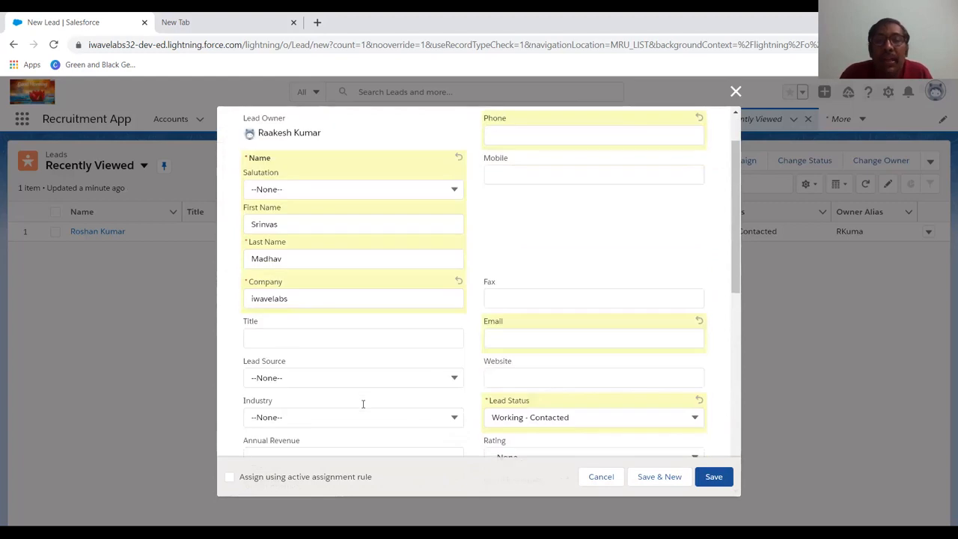
click(363, 407)
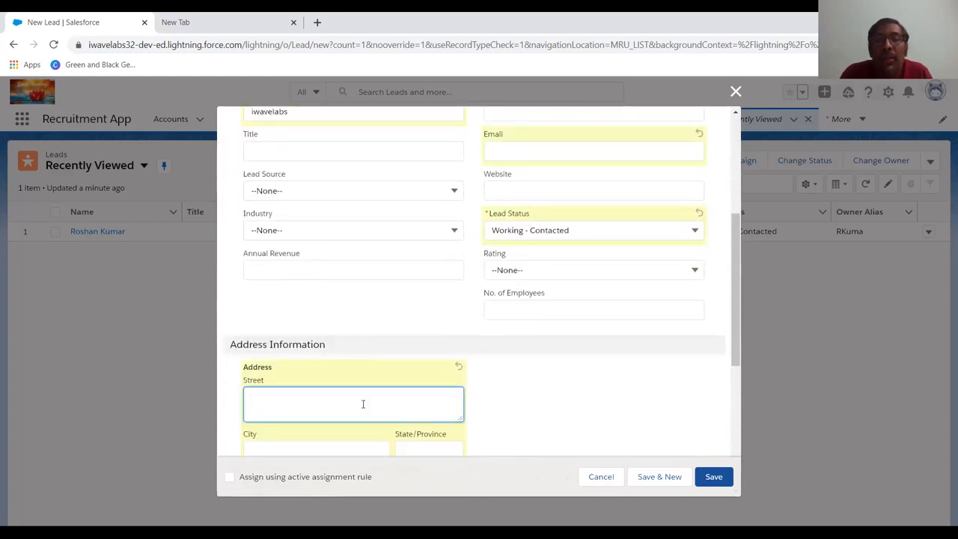
scroll(363, 404, up, 2)
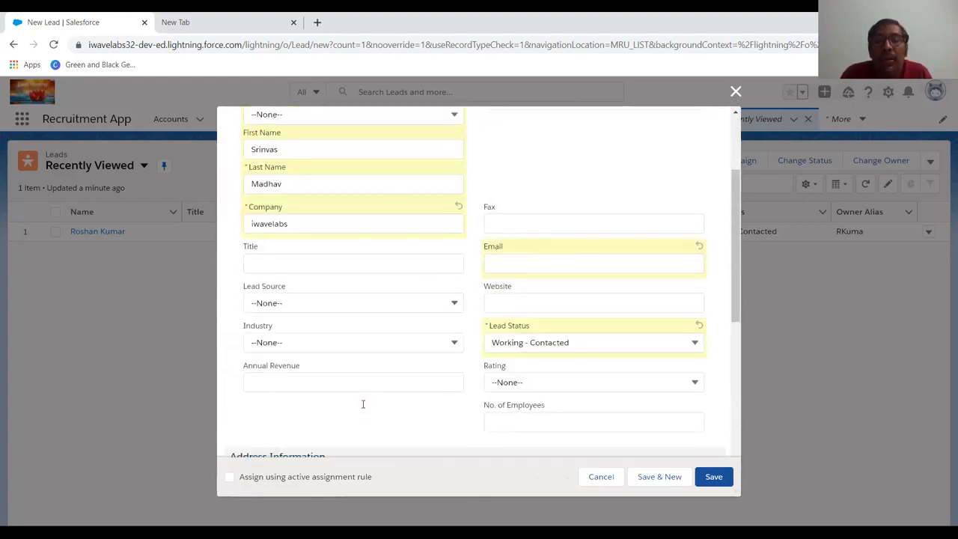
click(511, 283)
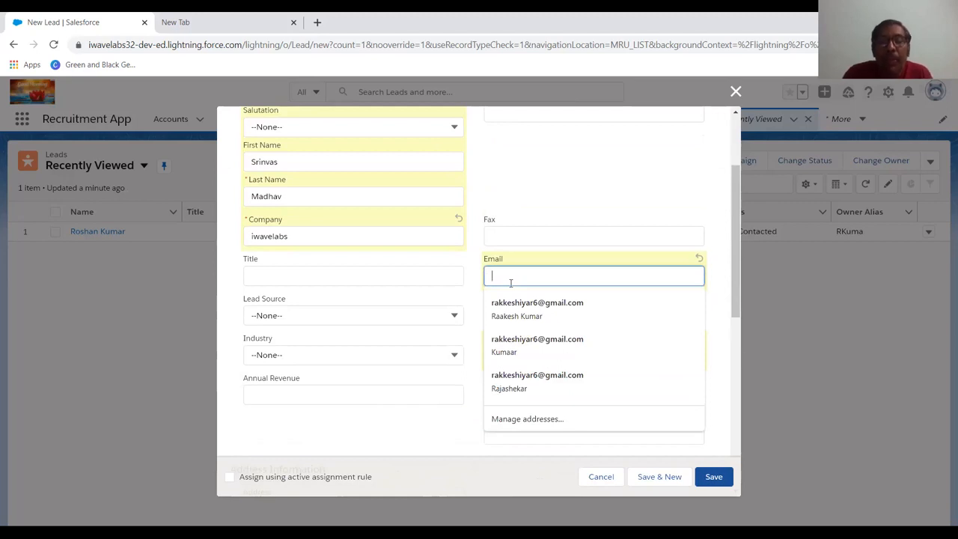
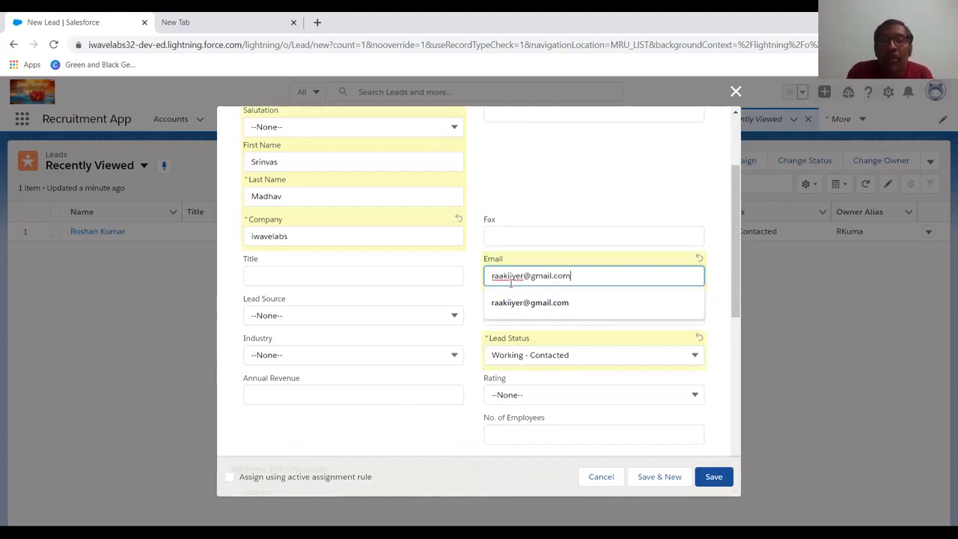
key(Tab)
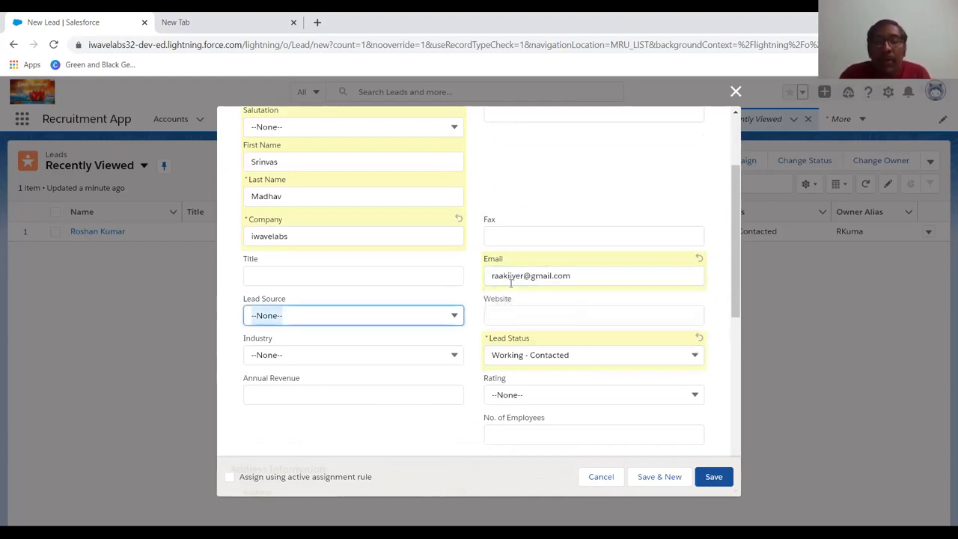
Save the new lead and dismiss the record page settings prompt on its record page
scroll(566, 373, down, 4)
scroll(566, 372, down, 1)
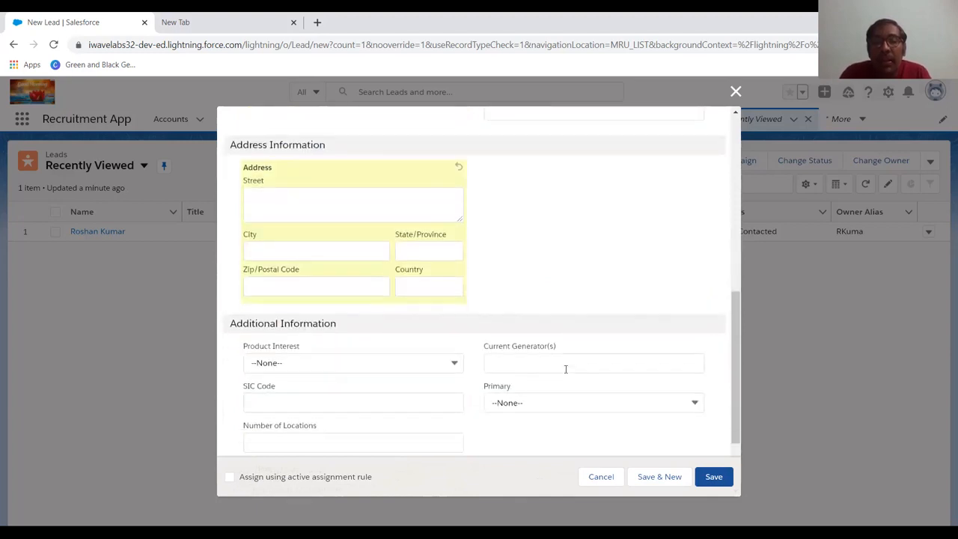
click(714, 479)
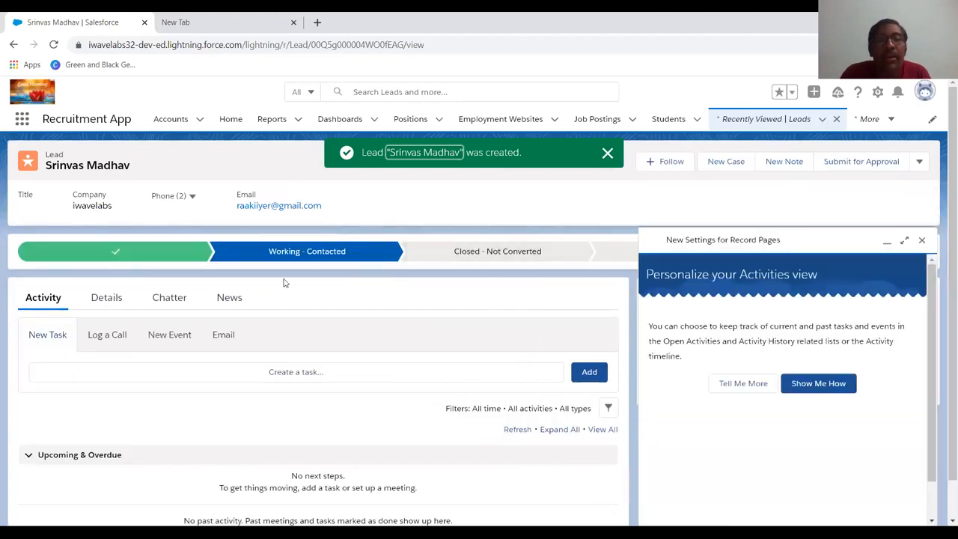
click(929, 241)
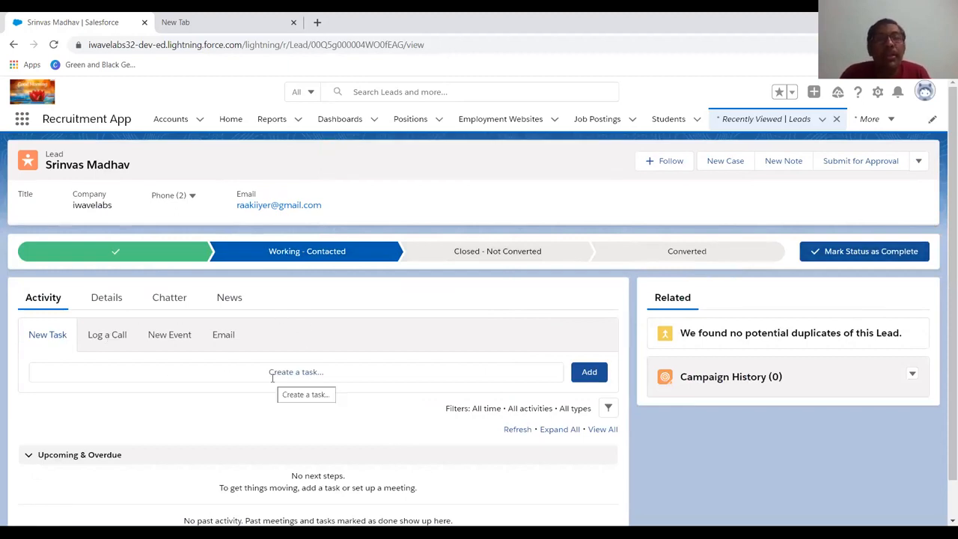
Switch to the empty browser tab and open gmail.com
click(247, 33)
click(246, 47)
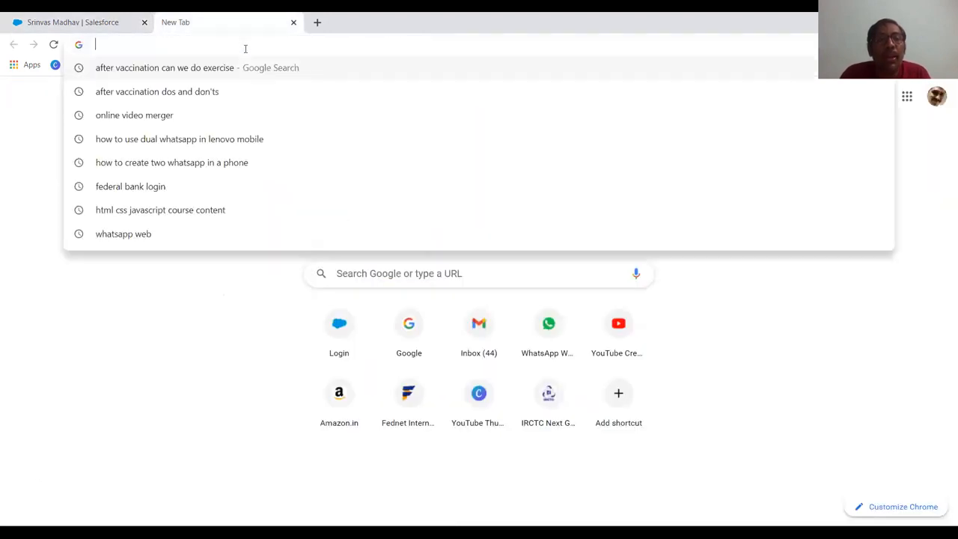
text(gmail)
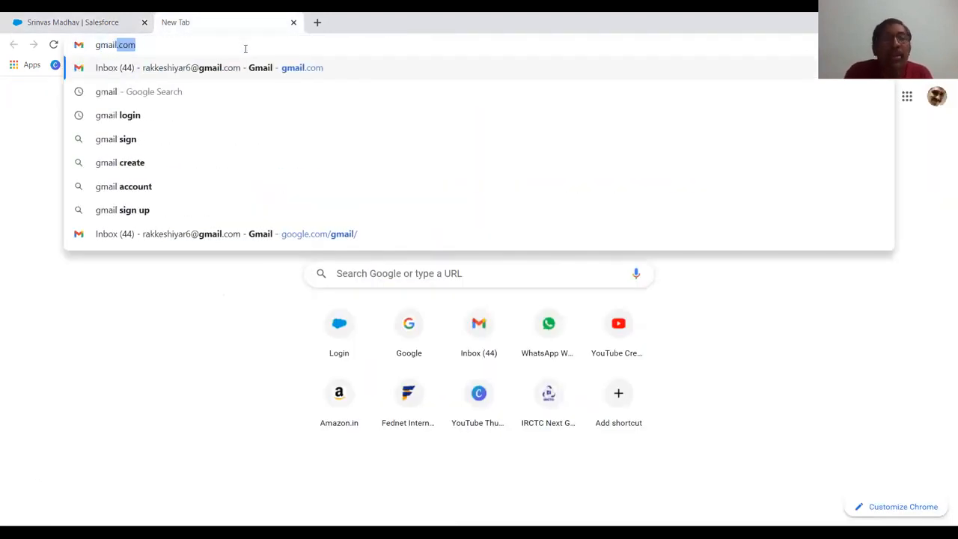
text(.com)
key(Return)
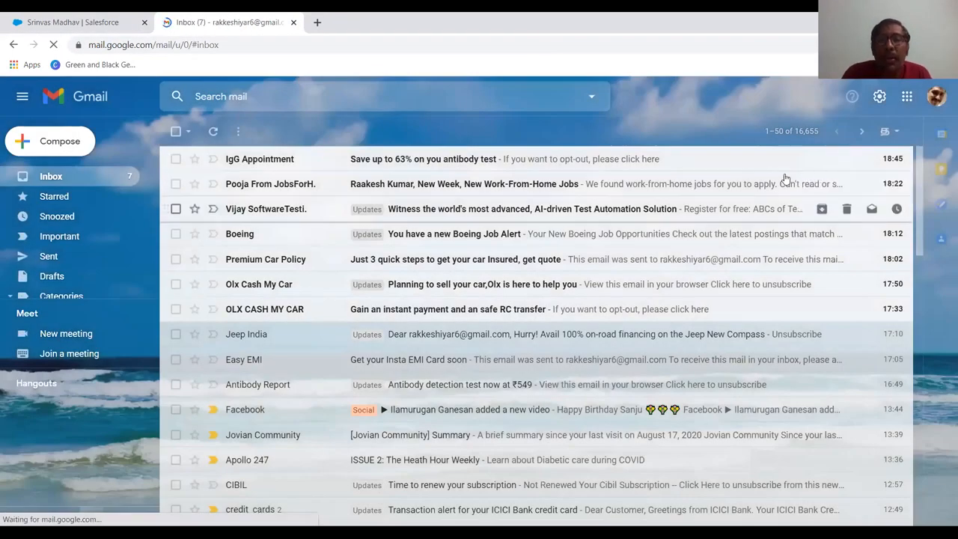
Start signing in to the Google account that matches the lead's email and proceed to its password request
click(936, 96)
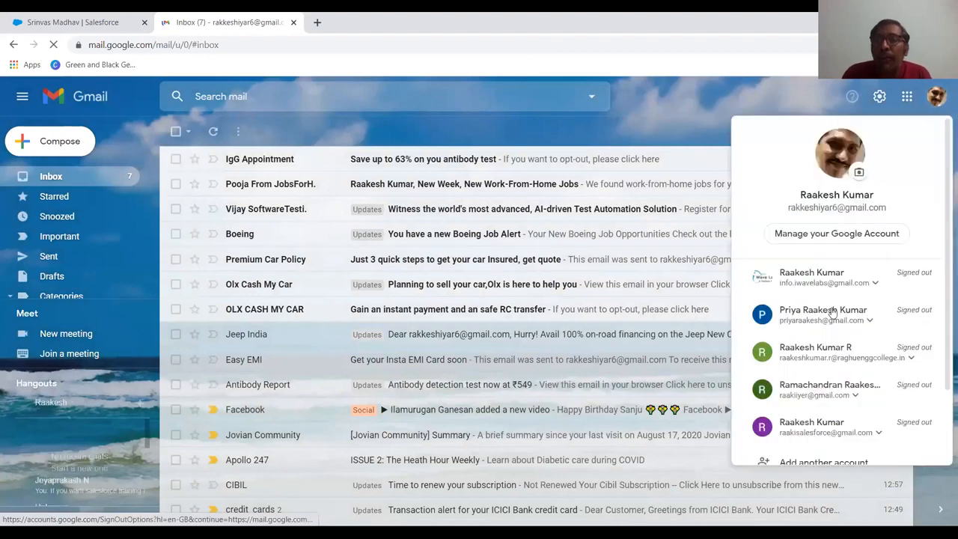
scroll(830, 340, down, 2)
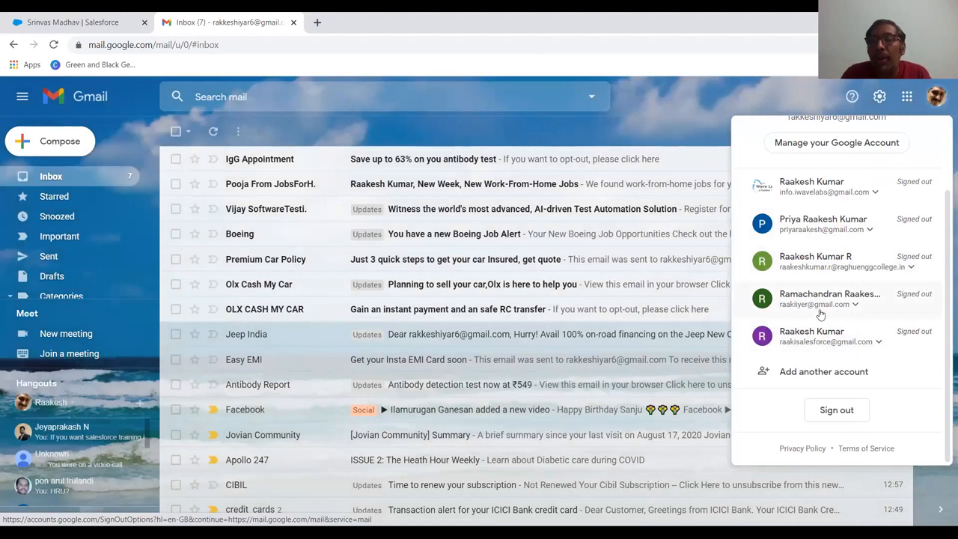
click(824, 303)
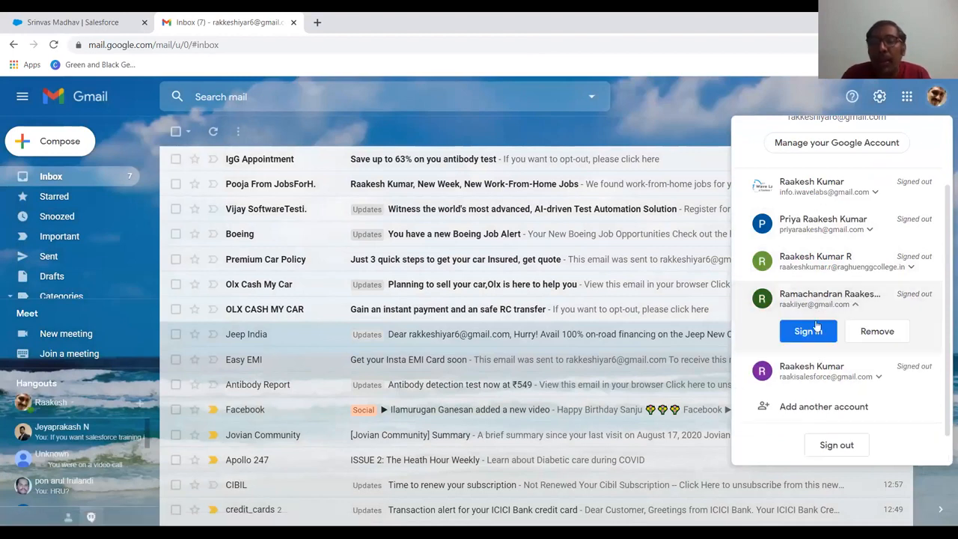
click(816, 326)
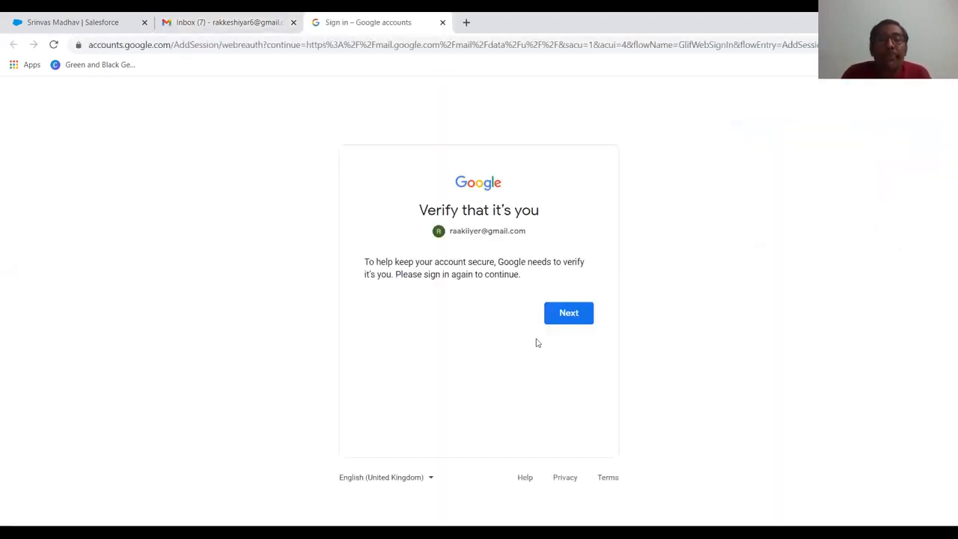
click(564, 320)
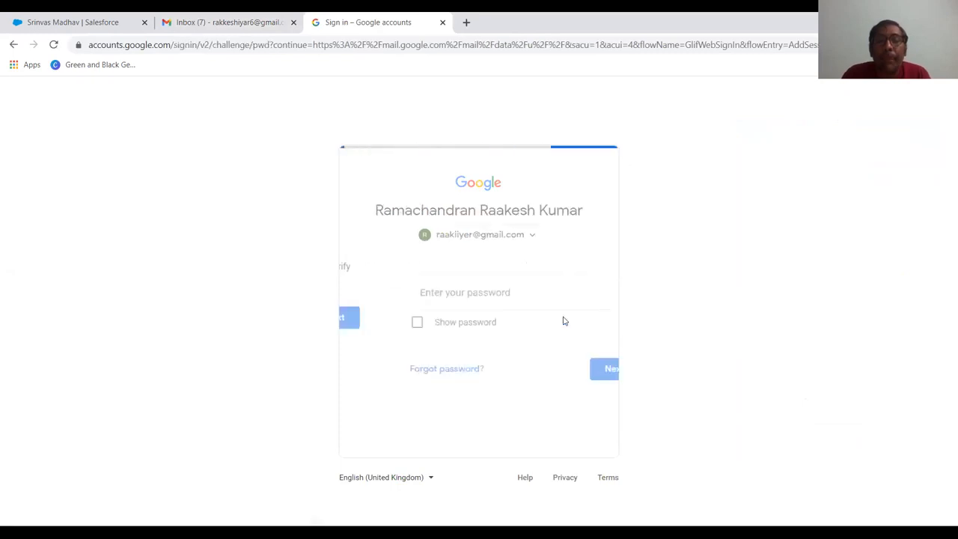
Enter the Google account password and sign in to the Gmail inbox
text(•••••••••)
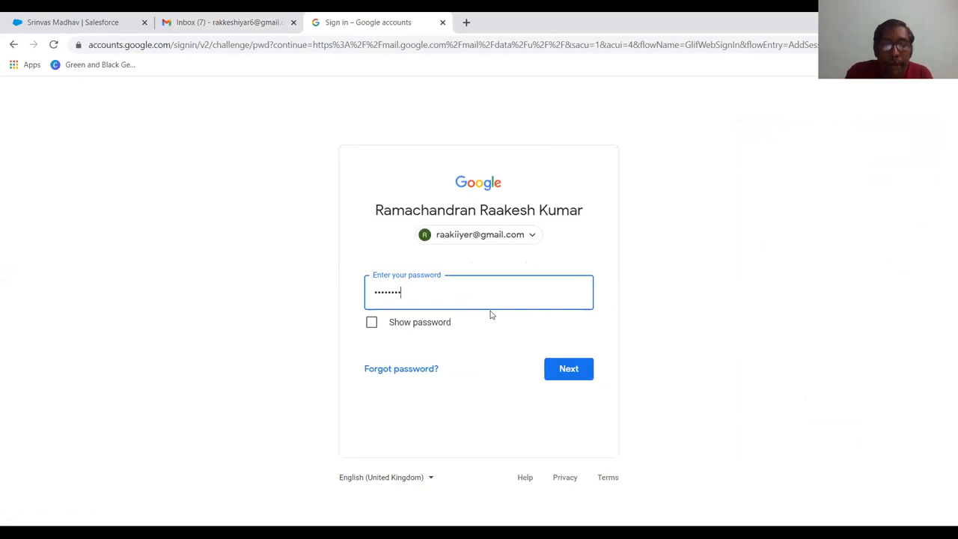
key(Return)
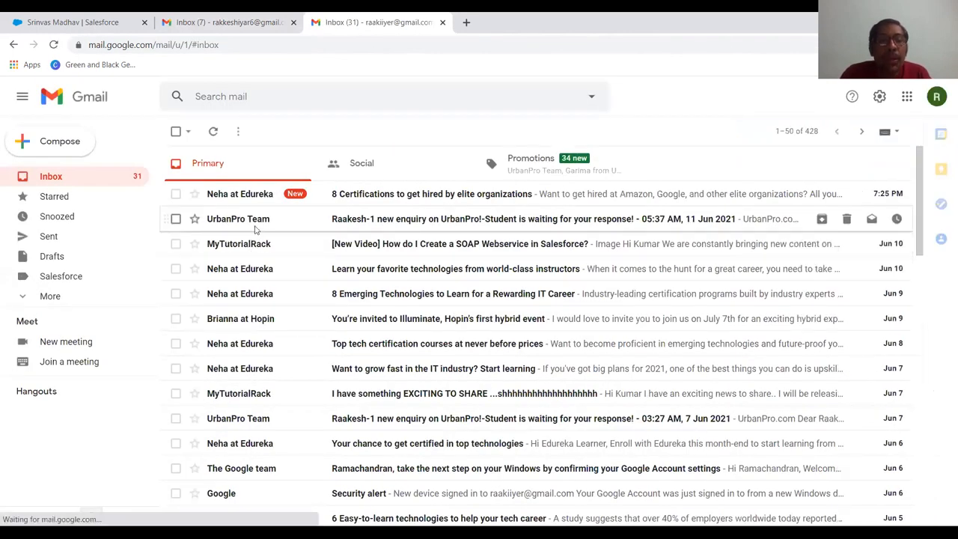
Check the lead's Gmail inbox for the workflow email alert, reload it, and return to the first account's inbox
scroll(246, 256, down, 3)
scroll(241, 311, up, 3)
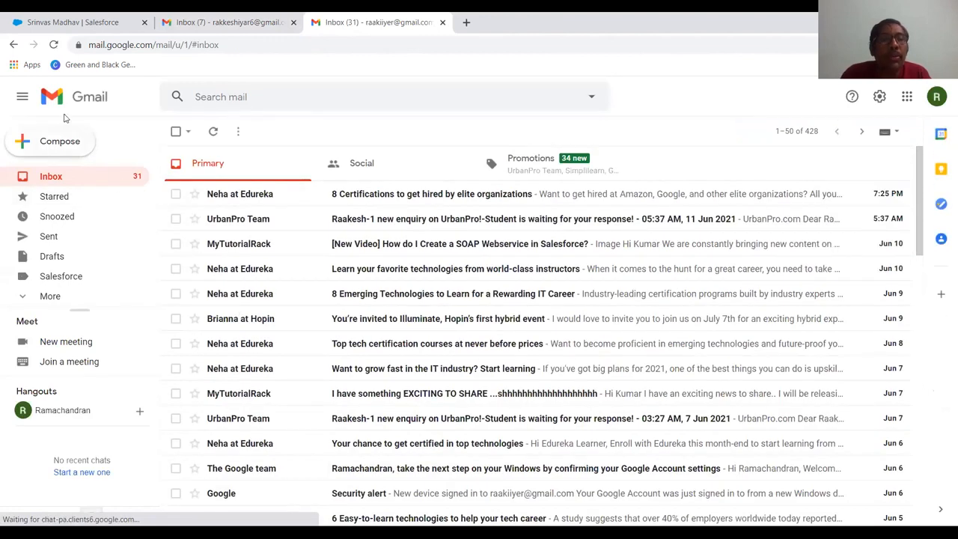
click(54, 45)
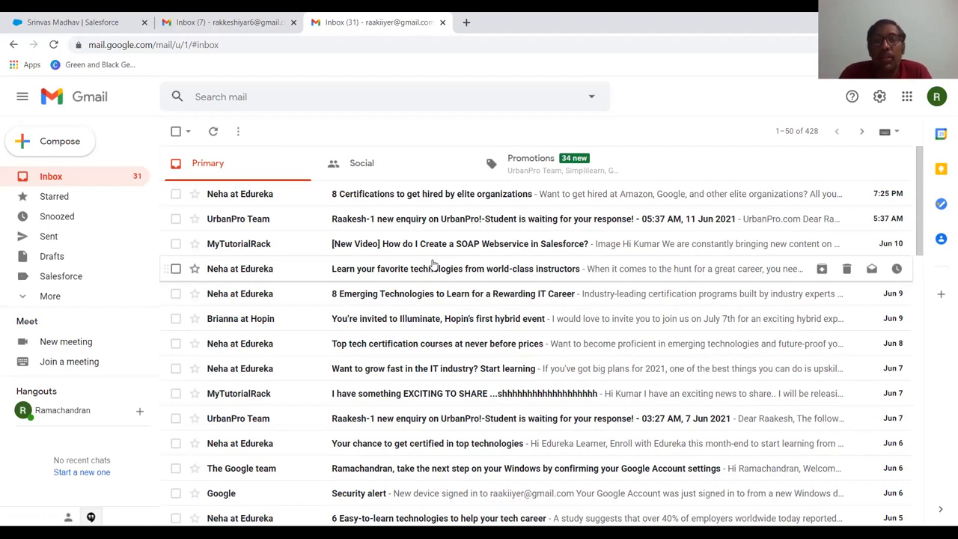
key(ctrl+shift+Tab)
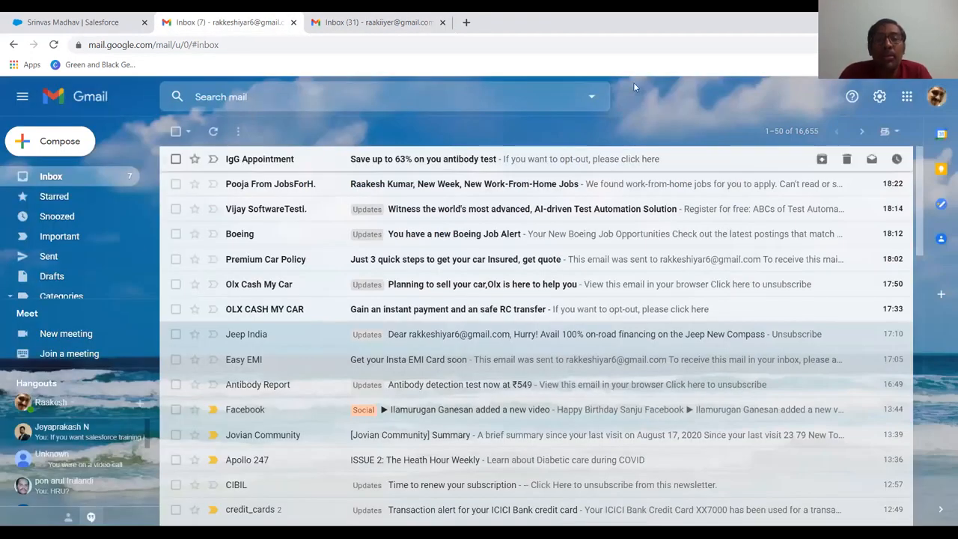
key(ctrl+shift+Tab)
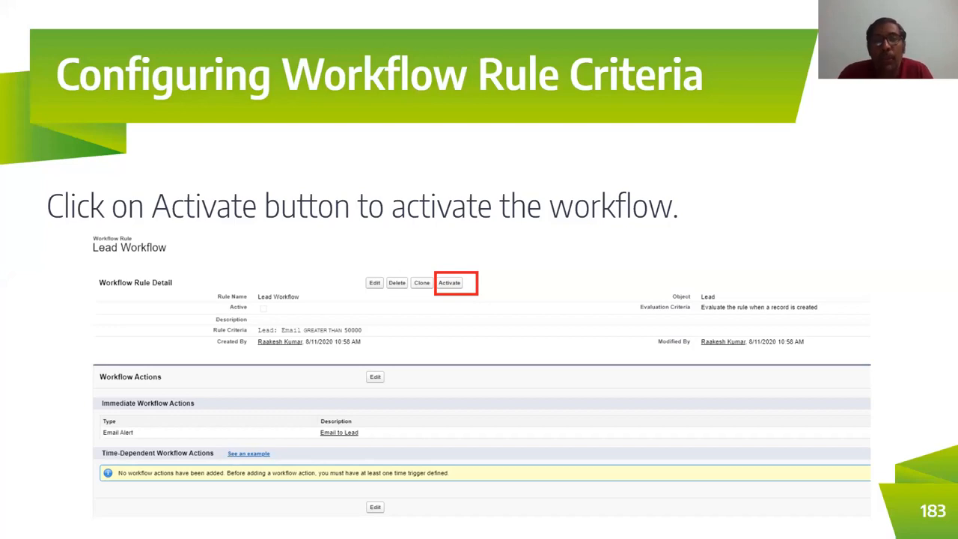
key(Right)
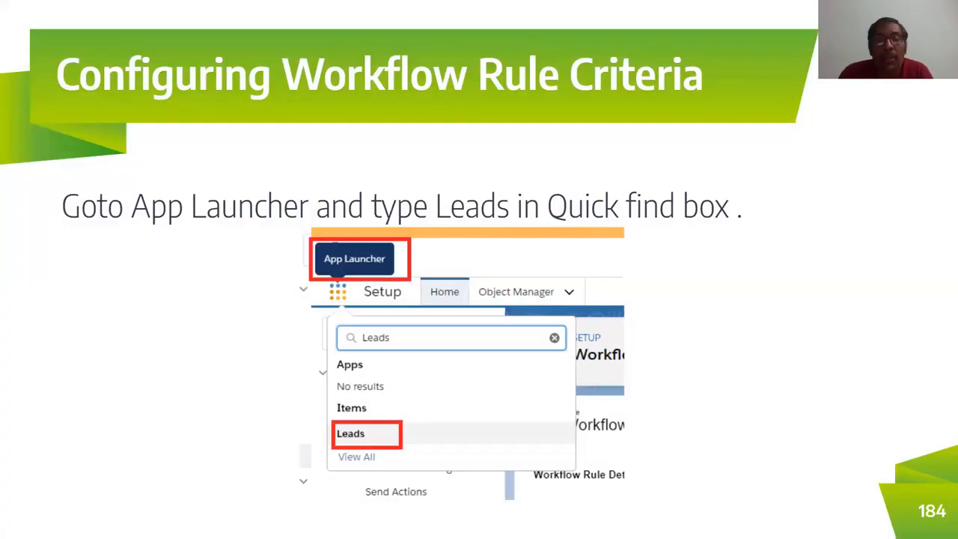
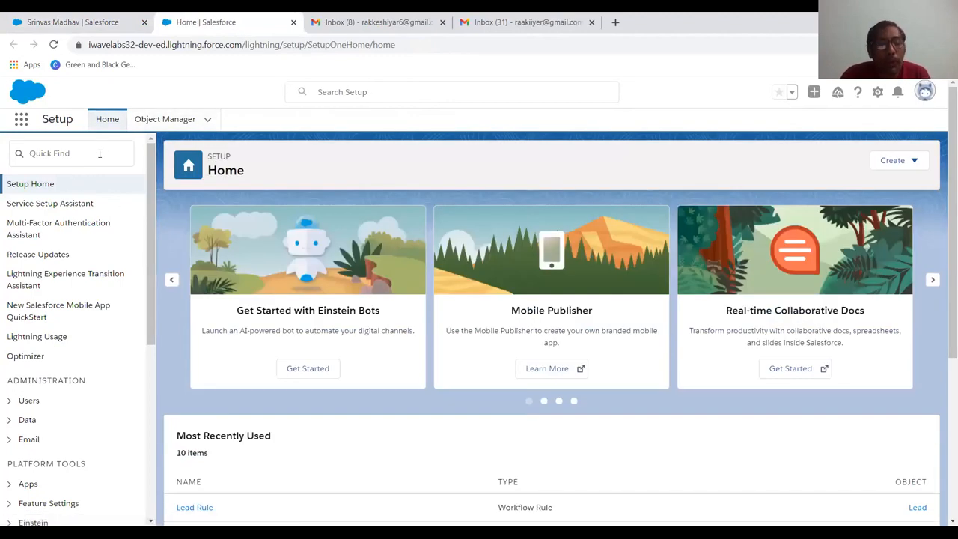
Find the Workflow Rules setup page and deactivate the Lead Rule workflow rule
click(100, 153)
text(workf)
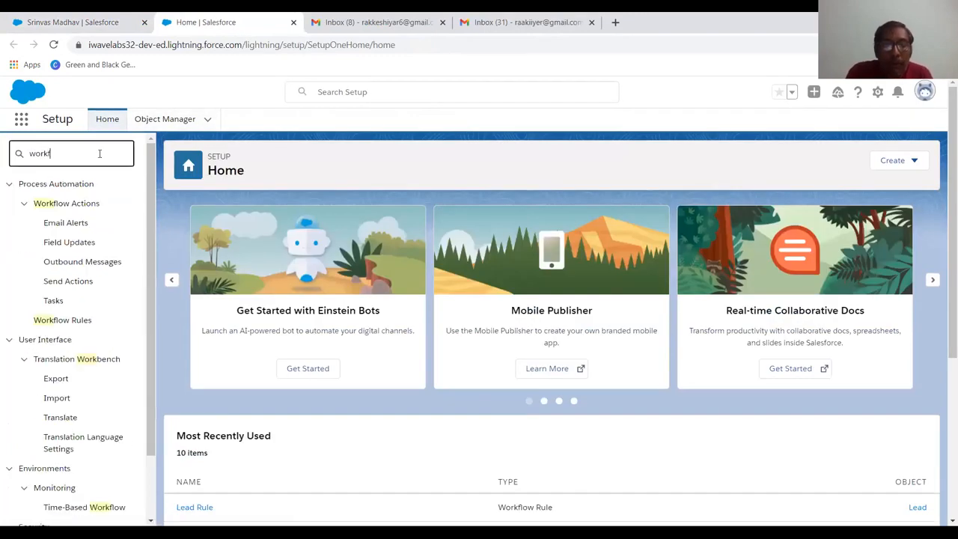
text(l)
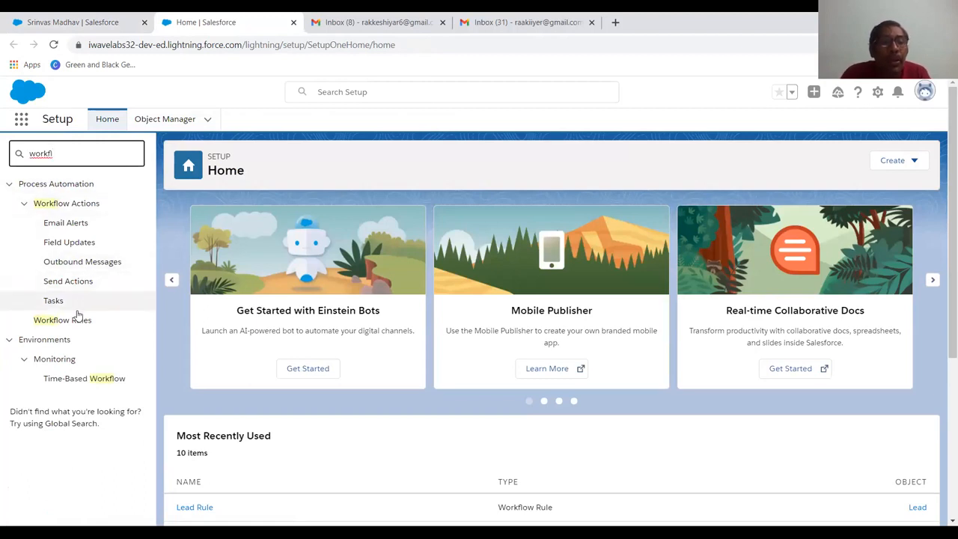
click(73, 317)
click(73, 320)
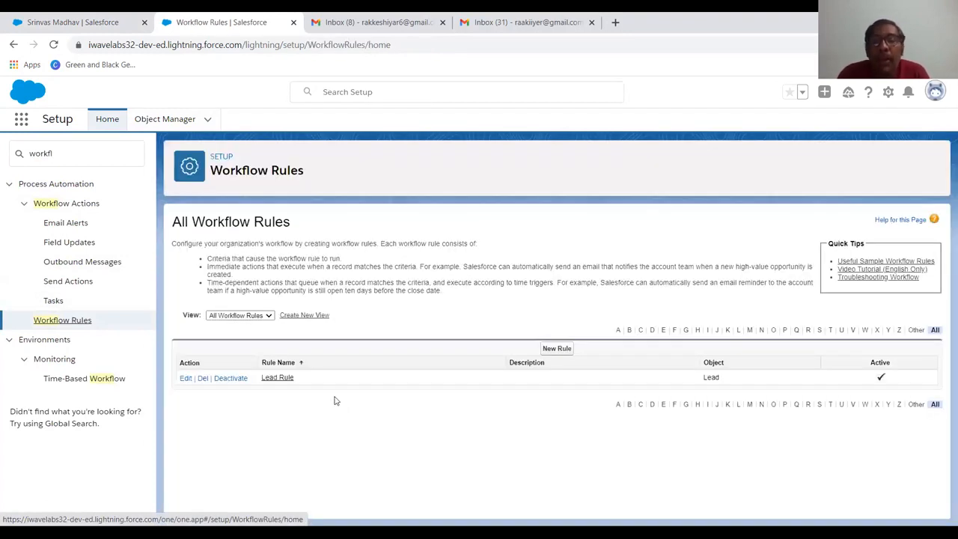
click(232, 378)
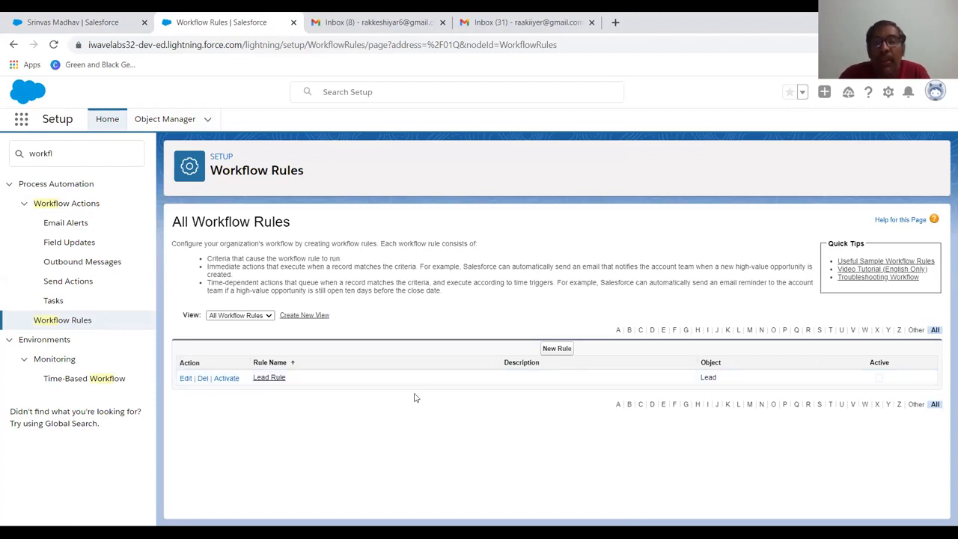
Start a new workflow rule on the Customer object and proceed to its configuration
click(548, 350)
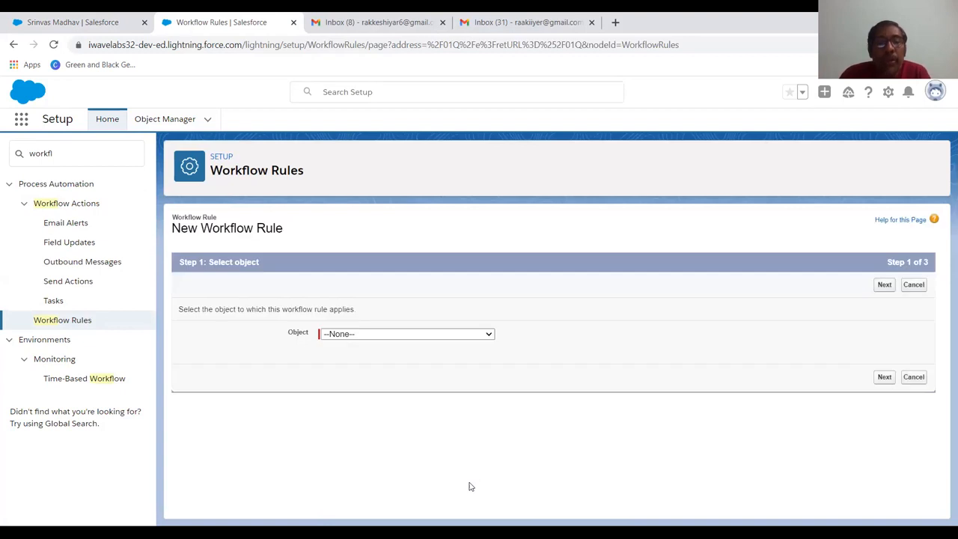
click(337, 334)
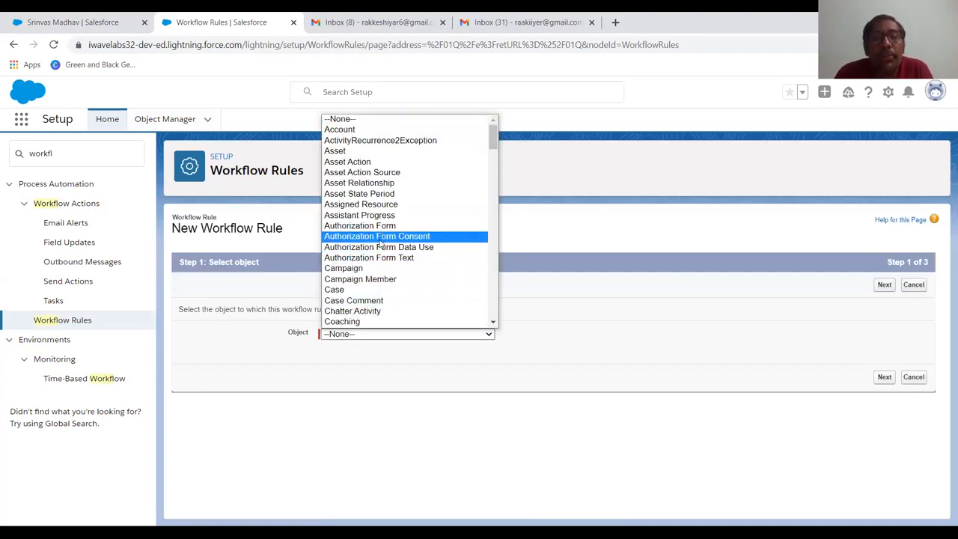
scroll(382, 241, down, 3)
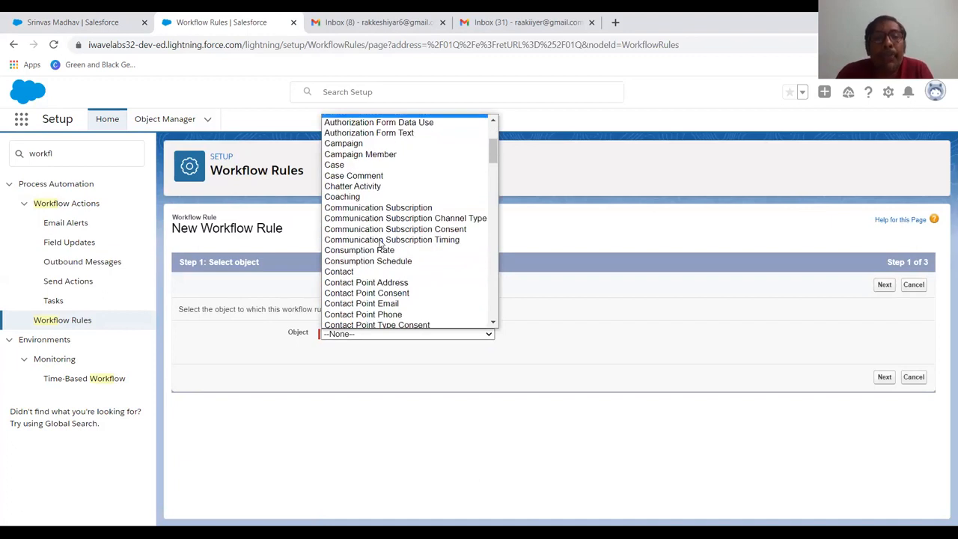
scroll(378, 243, down, 3)
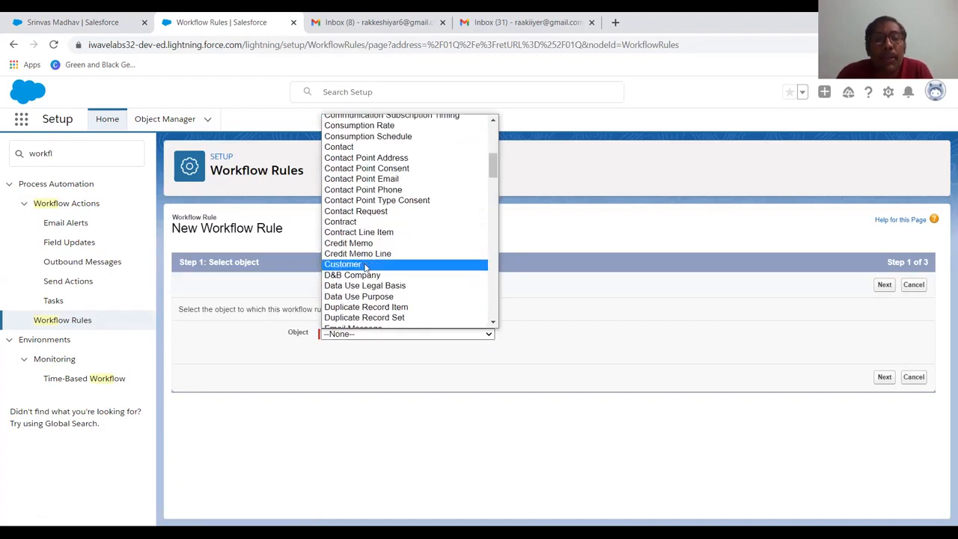
click(371, 264)
click(885, 378)
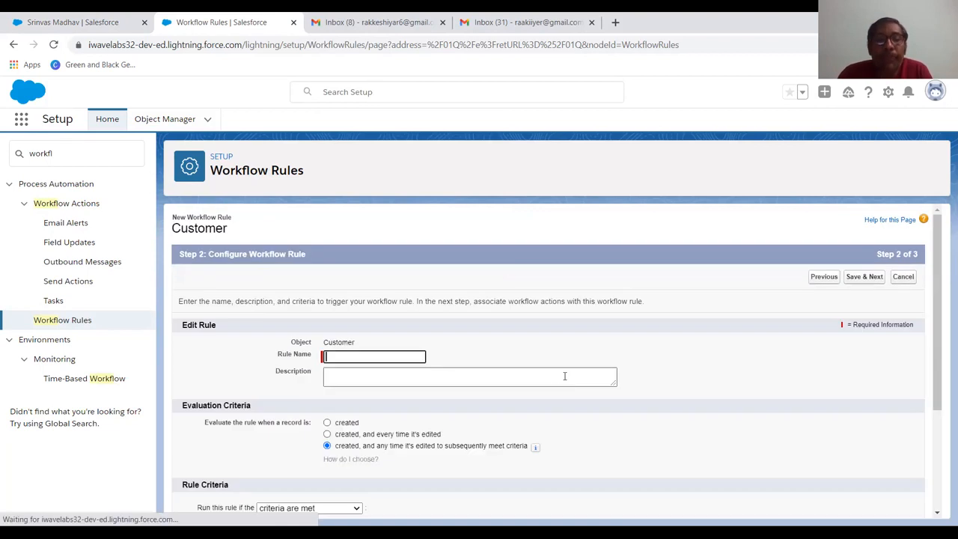
Name the new workflow rule "Amount greater than 12000"
text(Customer)
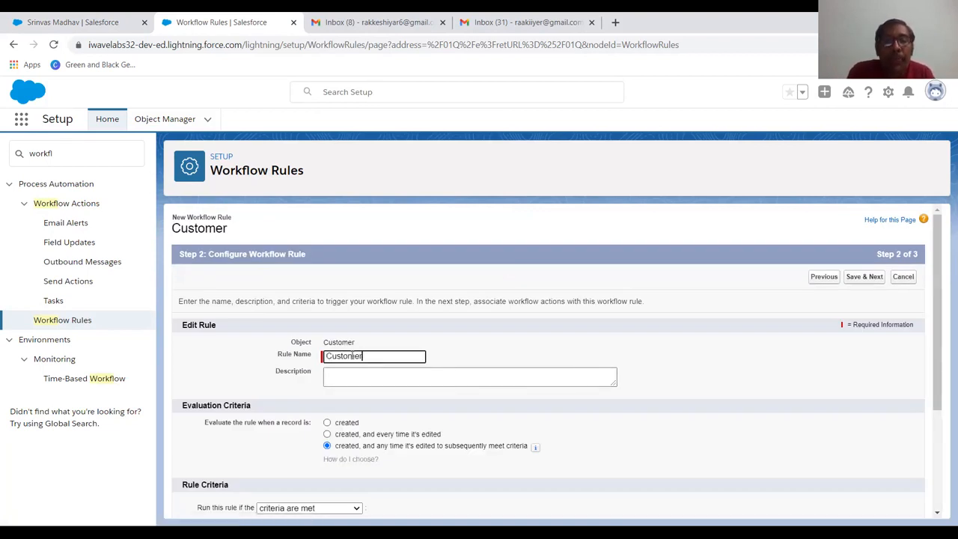
key(BackSpace)
key(BackSpace)
key(BackSpace)
key(BackSpace)
key(BackSpace)
key(BackSpace)
key(BackSpace)
key(BackSpace)
text(Amount grar)
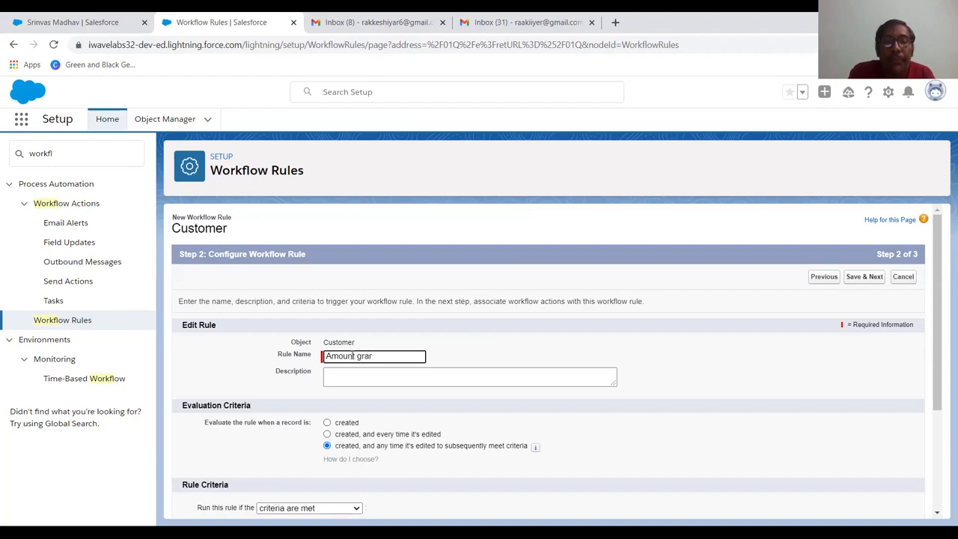
text(eeater than )
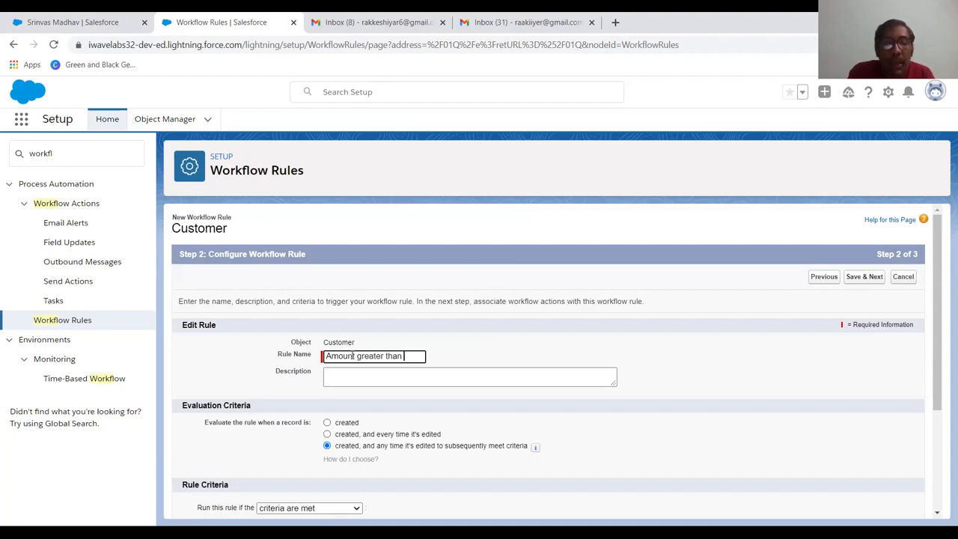
text(12000)
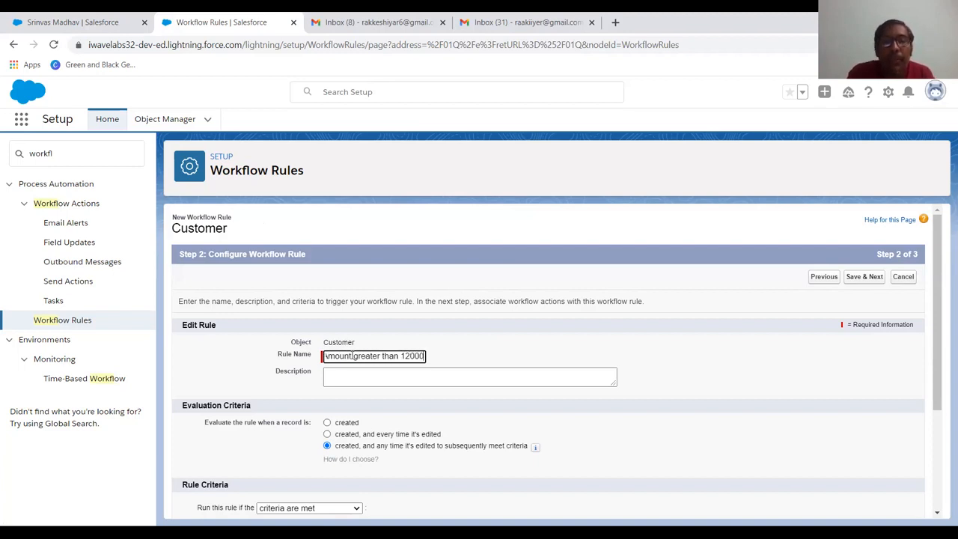
key(Tab)
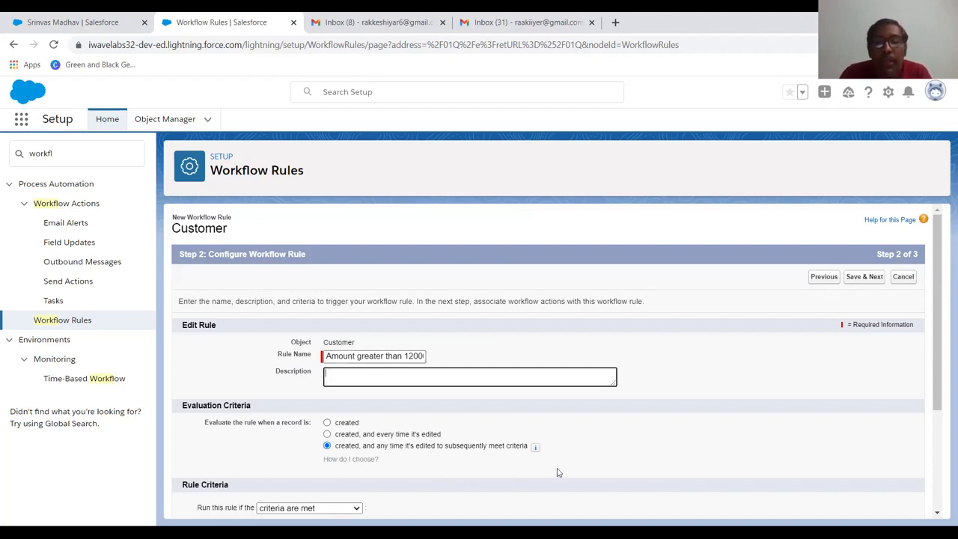
Set the rule criteria to Customer: Amount greater than 12000 and save to reach the workflow actions
scroll(558, 472, down, 2)
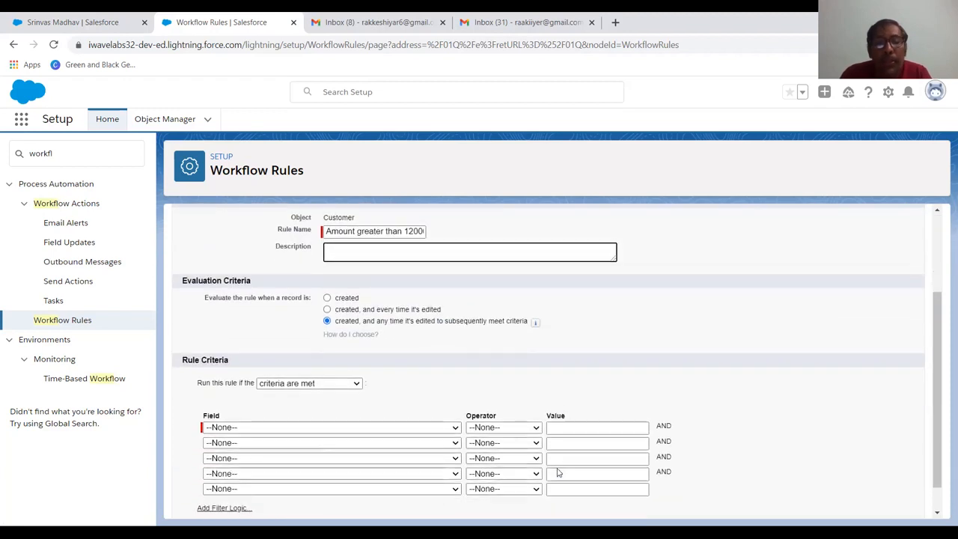
click(312, 428)
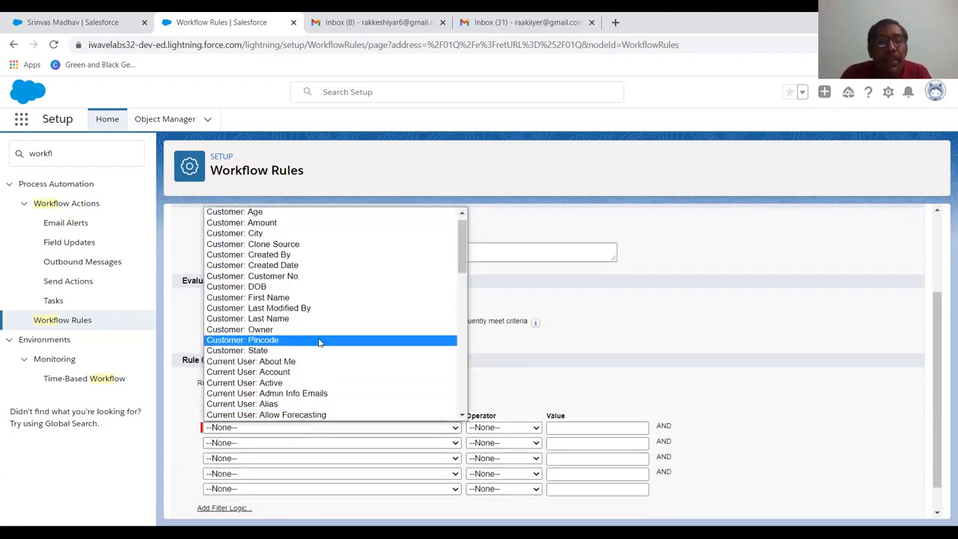
click(312, 223)
click(490, 428)
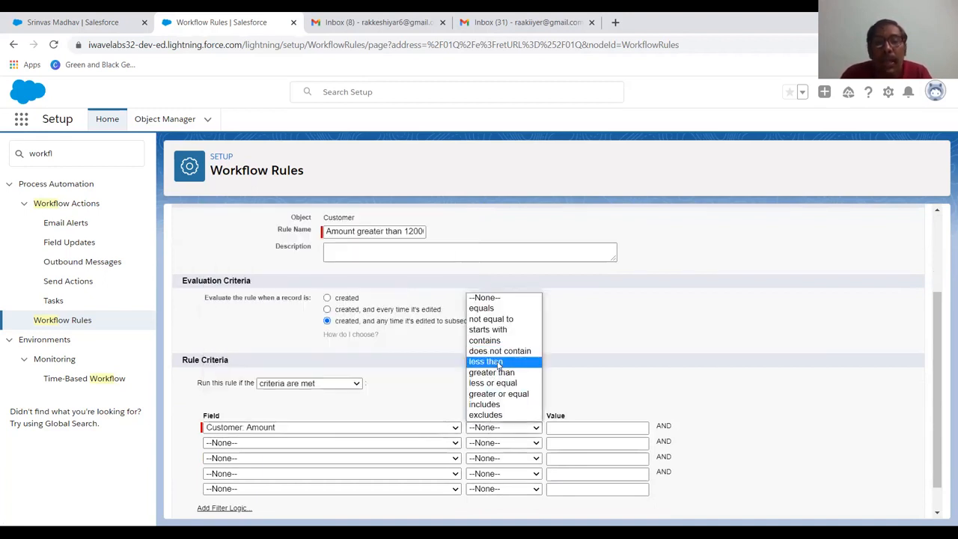
click(498, 372)
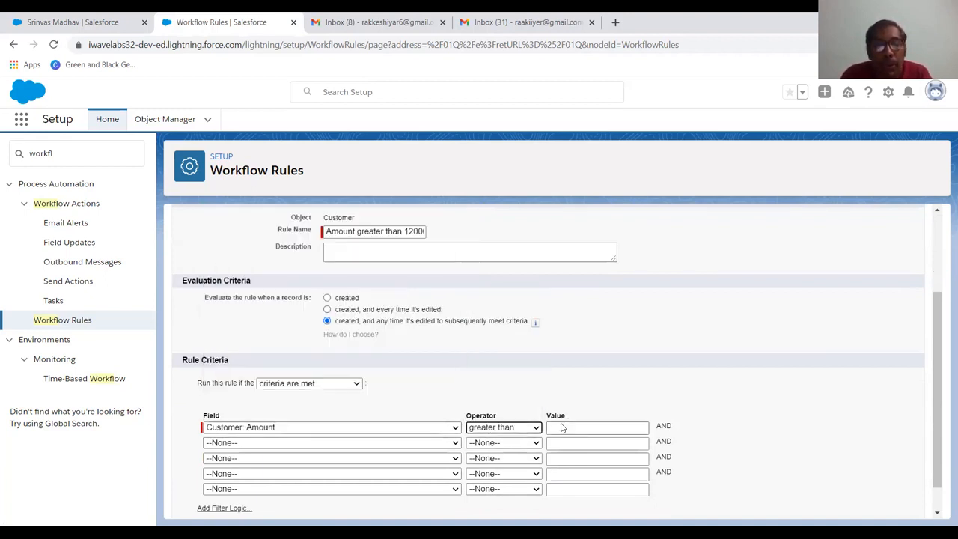
click(560, 427)
text(12000)
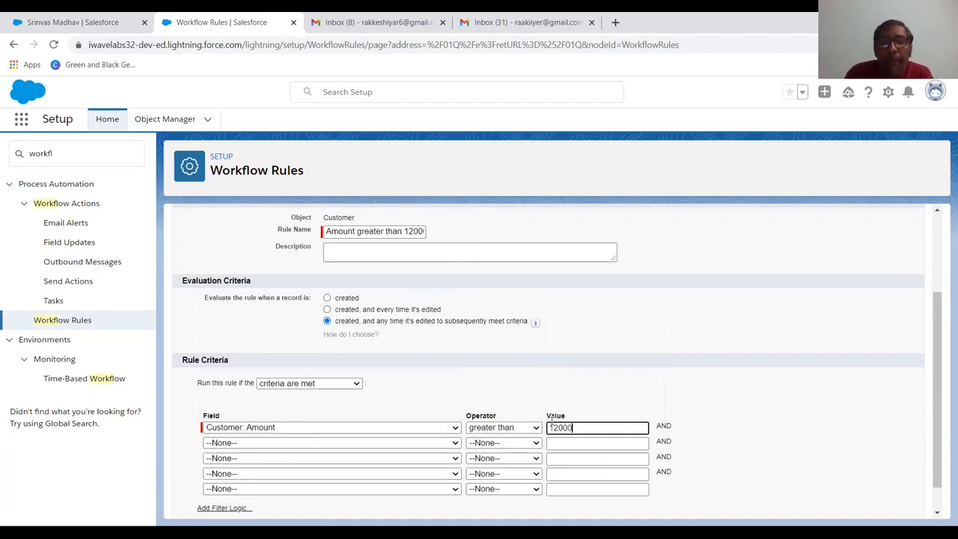
key(Tab)
scroll(597, 357, down, 1)
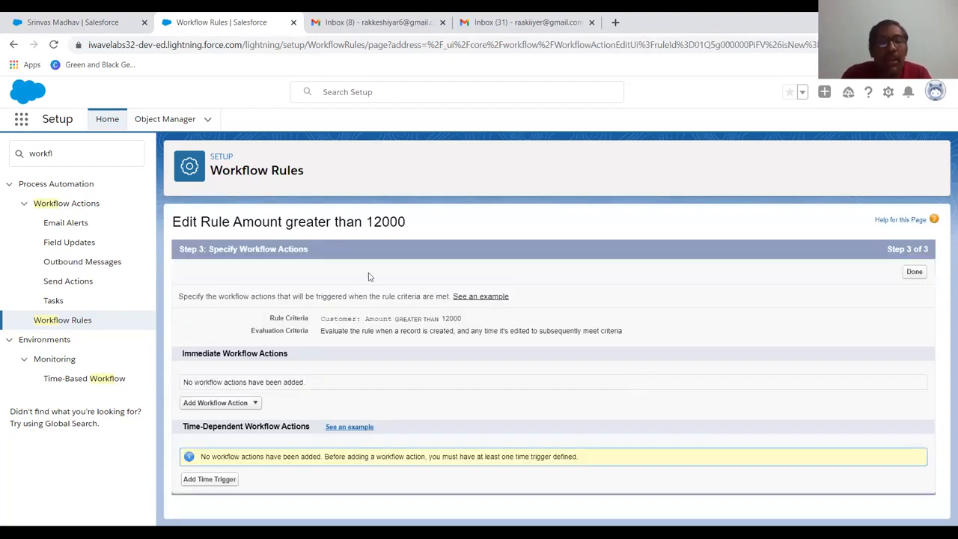
Add a new email alert as an immediate workflow action, with the description "Amount greater than 12000"
click(233, 409)
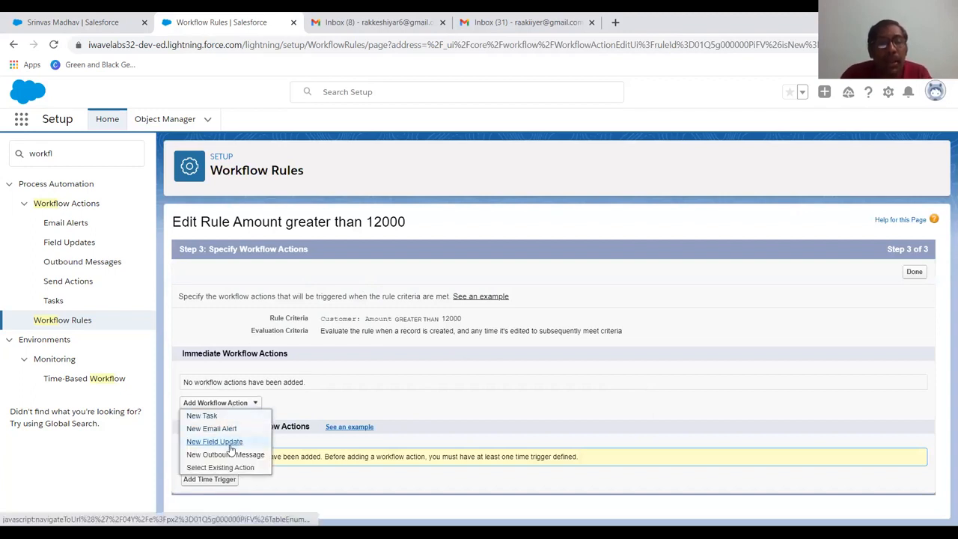
click(225, 429)
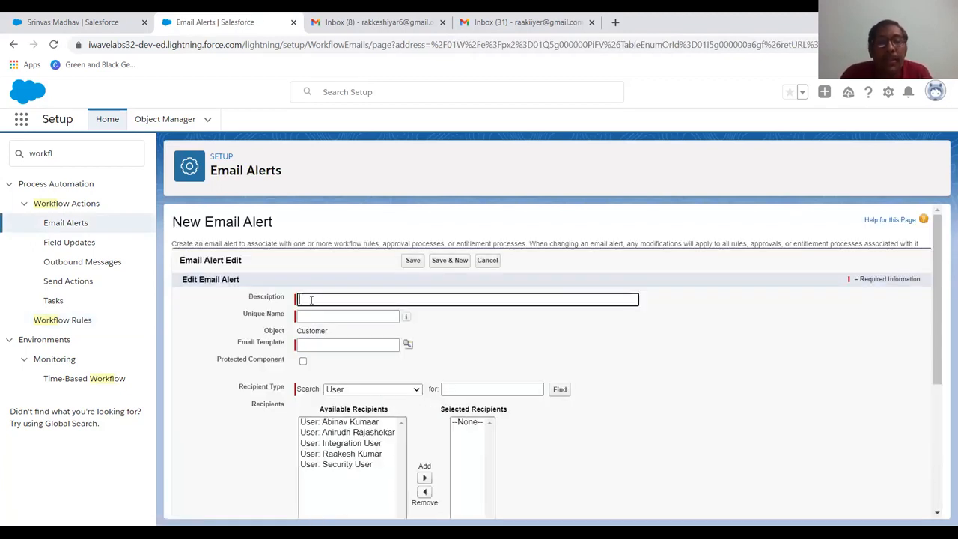
click(310, 301)
text(Amount greater than 12000)
key(Tab)
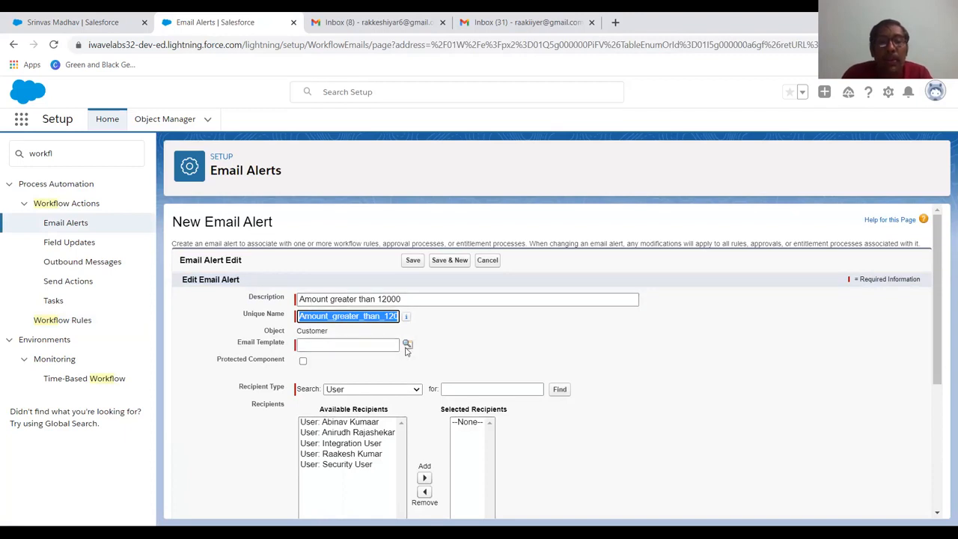
Assign the "Sales: New Customer Email" template, add the fourth available user as recipient, and save the email alert
click(407, 346)
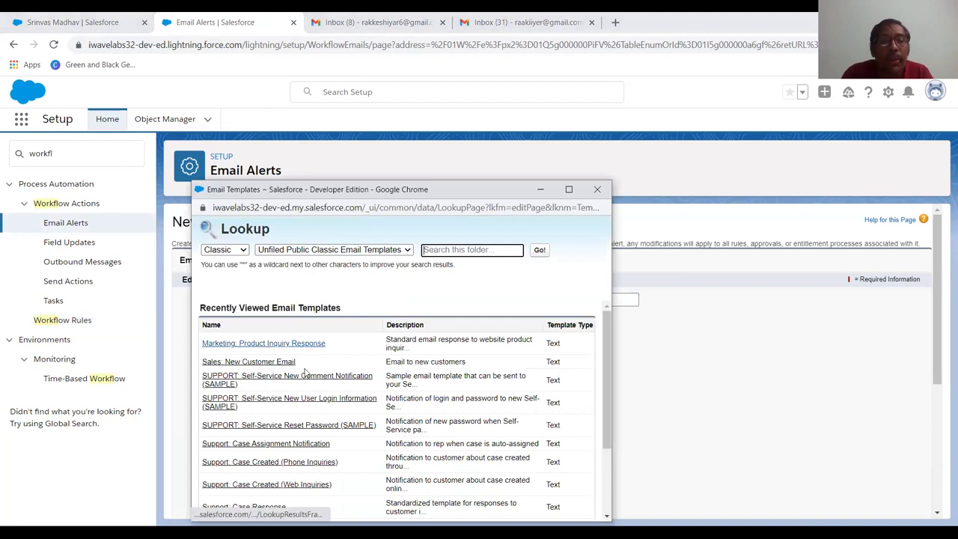
click(270, 365)
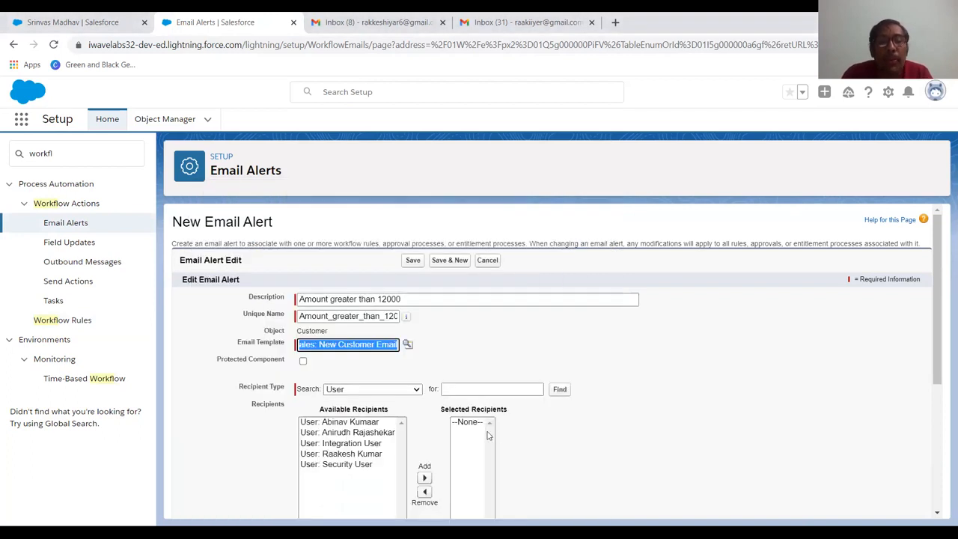
click(359, 455)
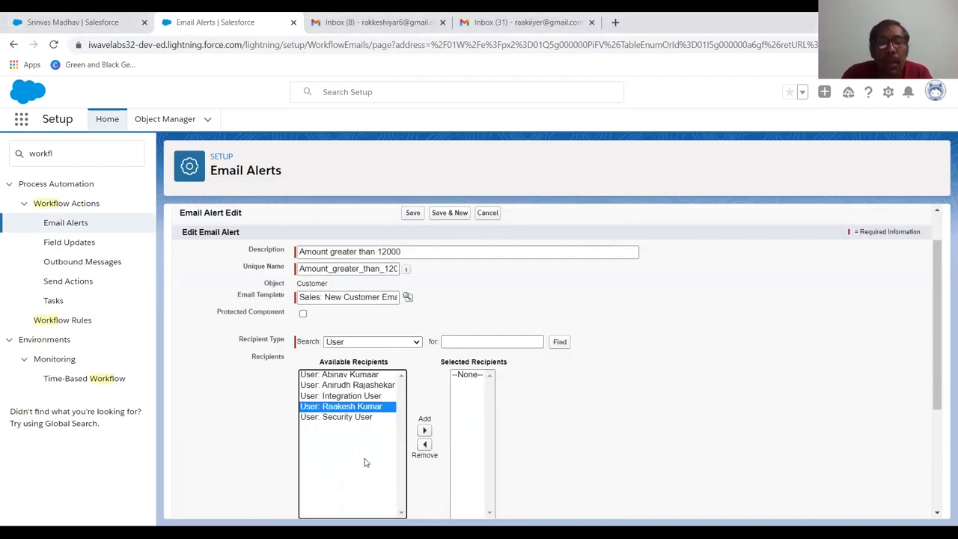
click(424, 430)
scroll(631, 455, down, 5)
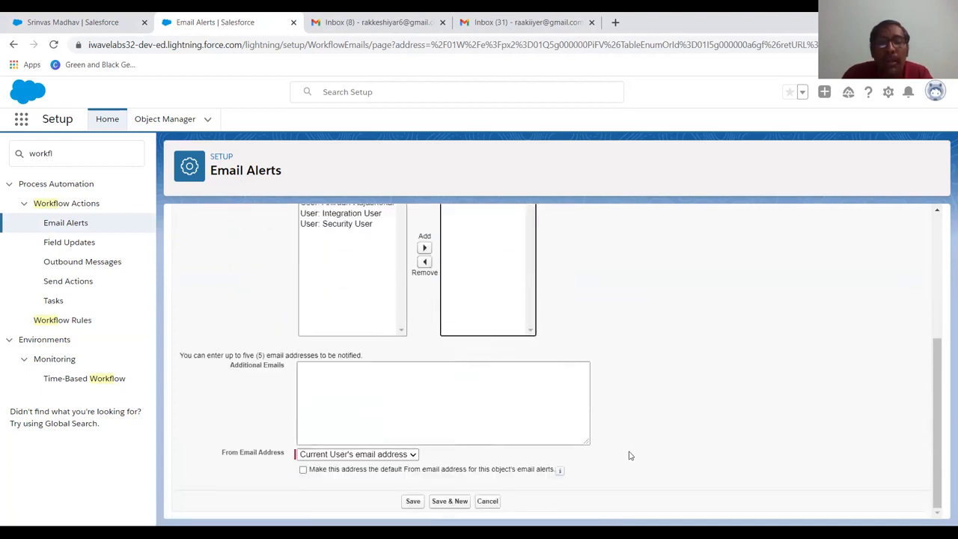
click(418, 502)
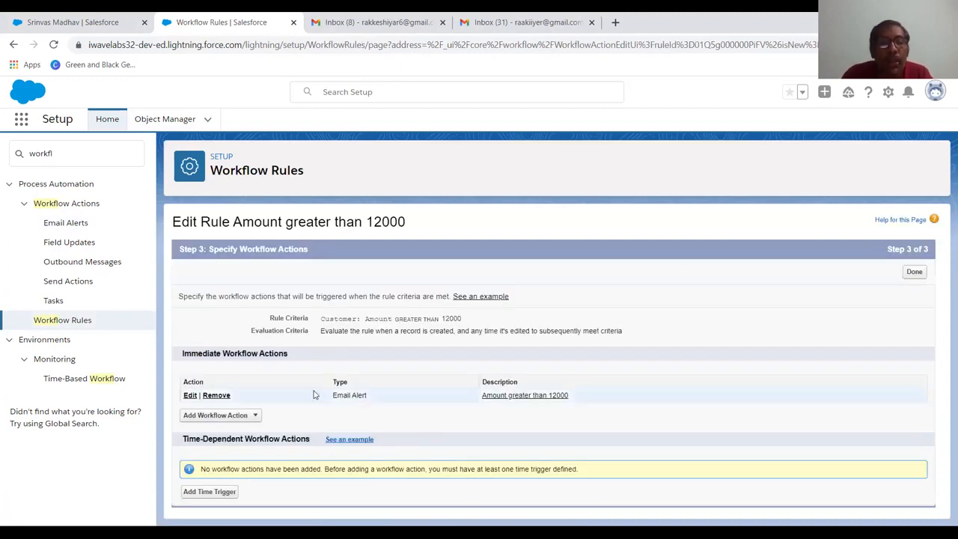
Add a new field update as another immediate workflow action and name it Discount
click(250, 416)
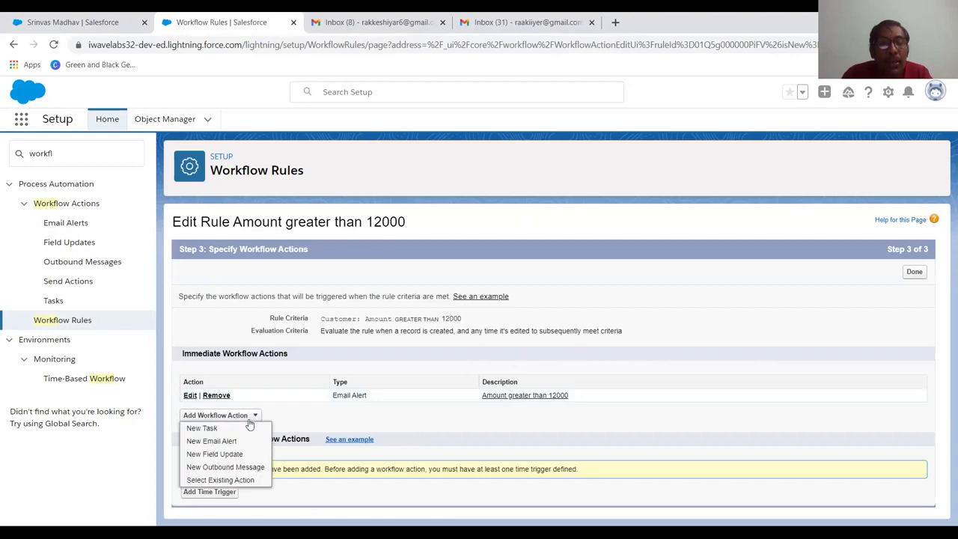
click(215, 455)
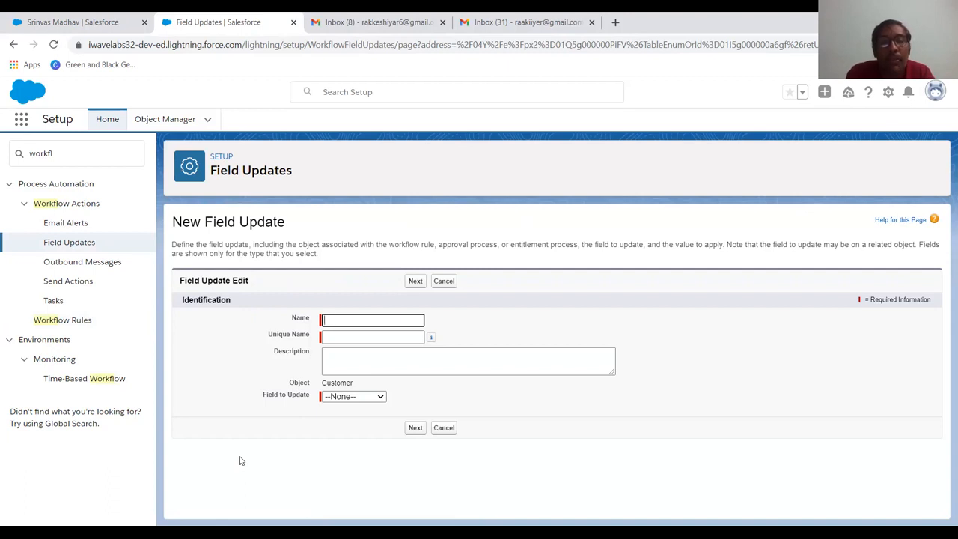
text(Discount)
key(Tab)
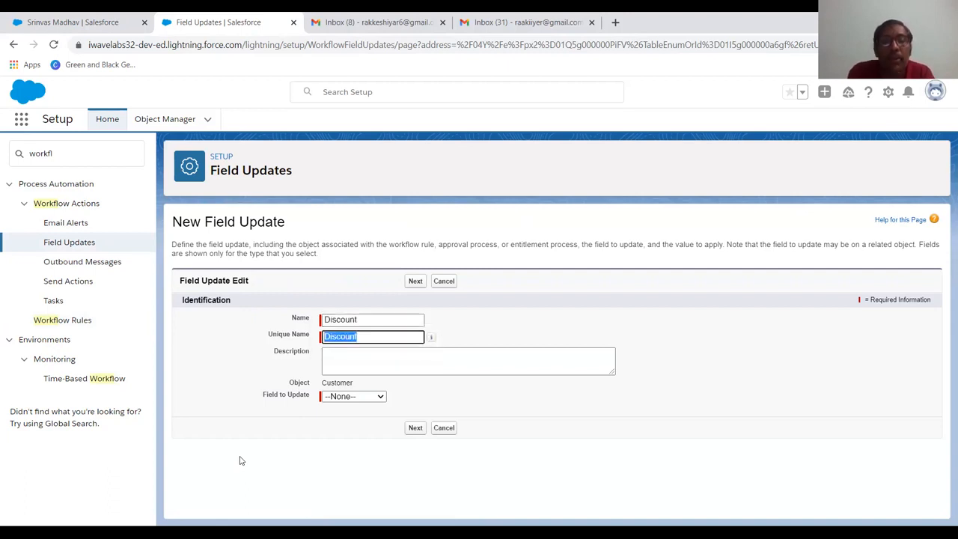
Set Amount as the field to update and choose to use a formula for its new value
click(337, 400)
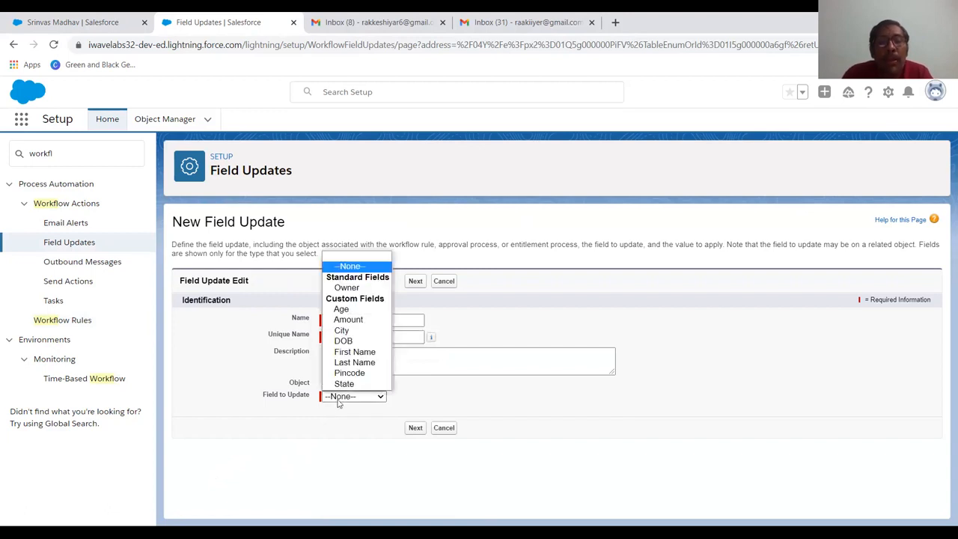
click(352, 322)
scroll(397, 443, down, 1)
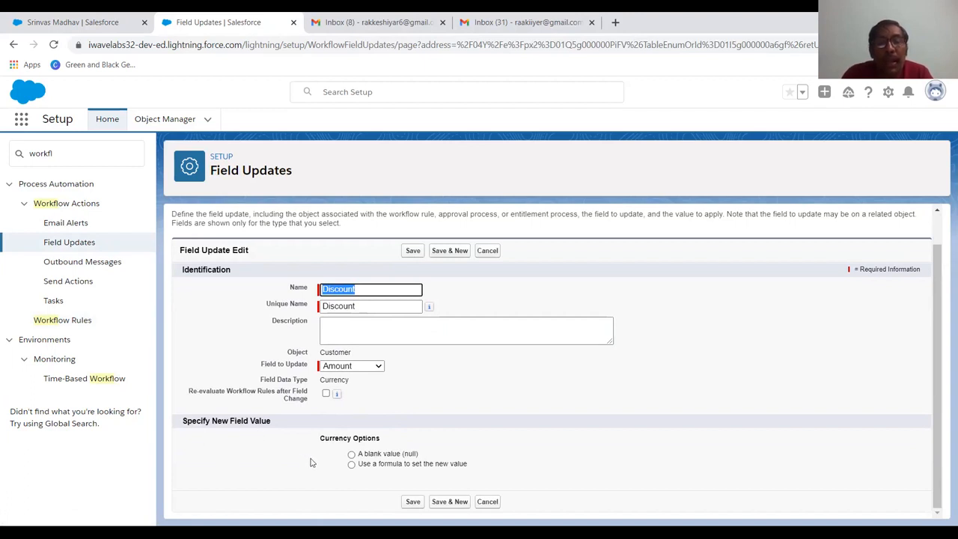
click(351, 465)
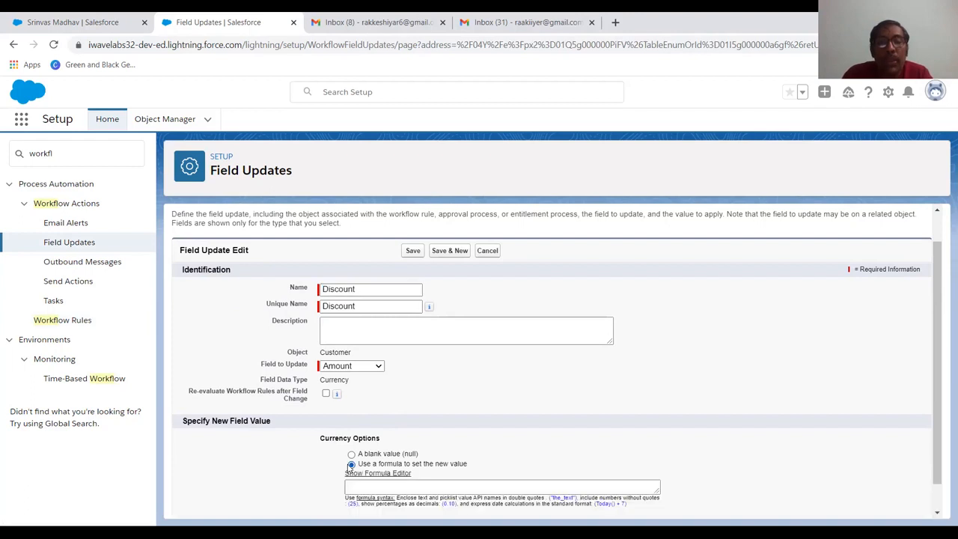
scroll(423, 452, down, 1)
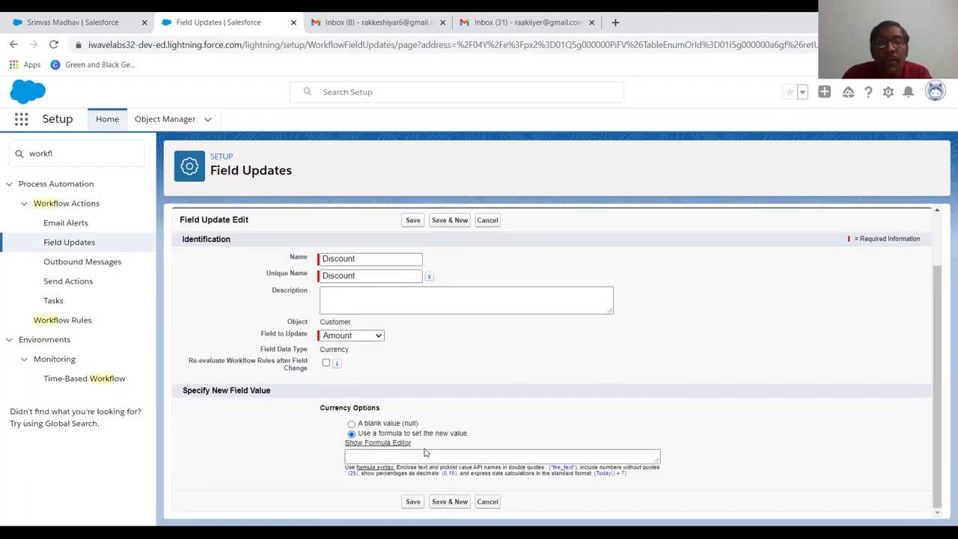
click(405, 456)
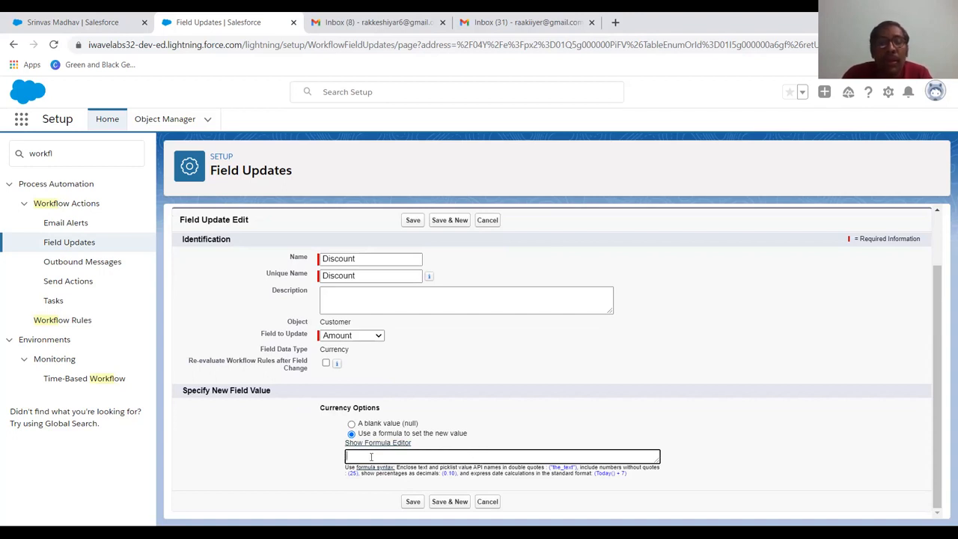
click(351, 425)
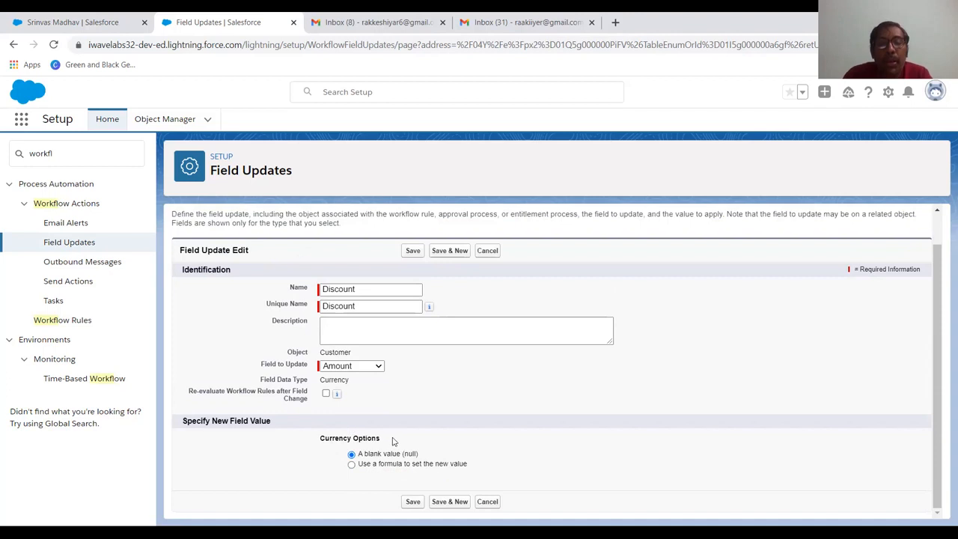
click(363, 370)
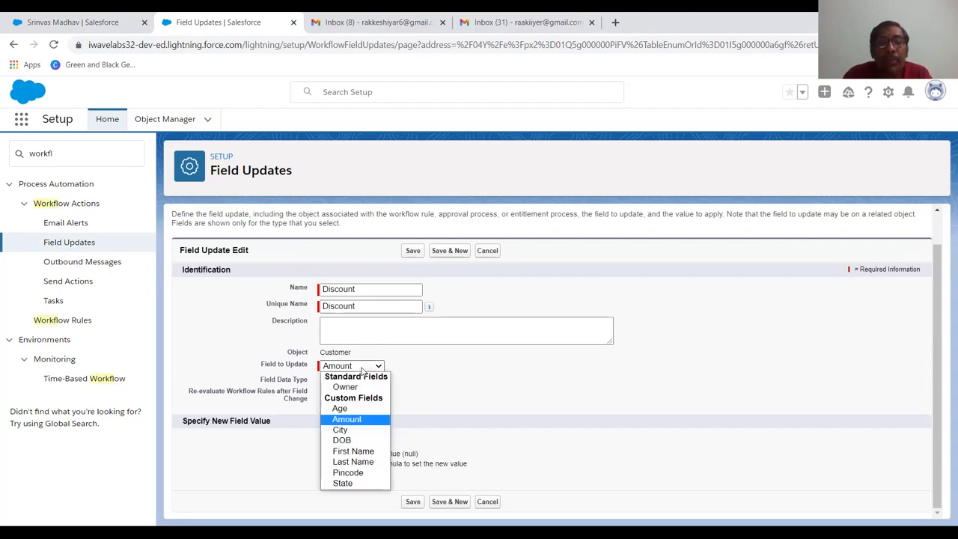
click(352, 420)
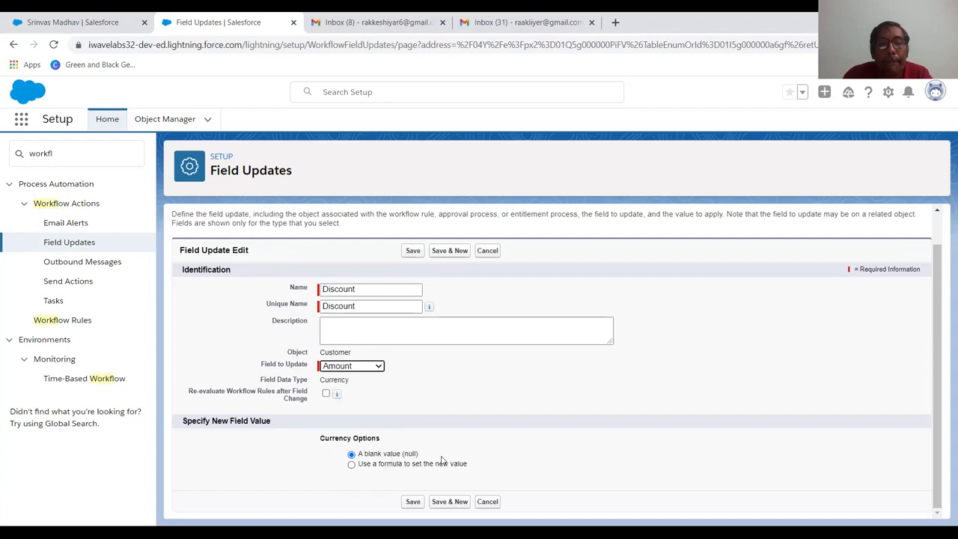
click(353, 465)
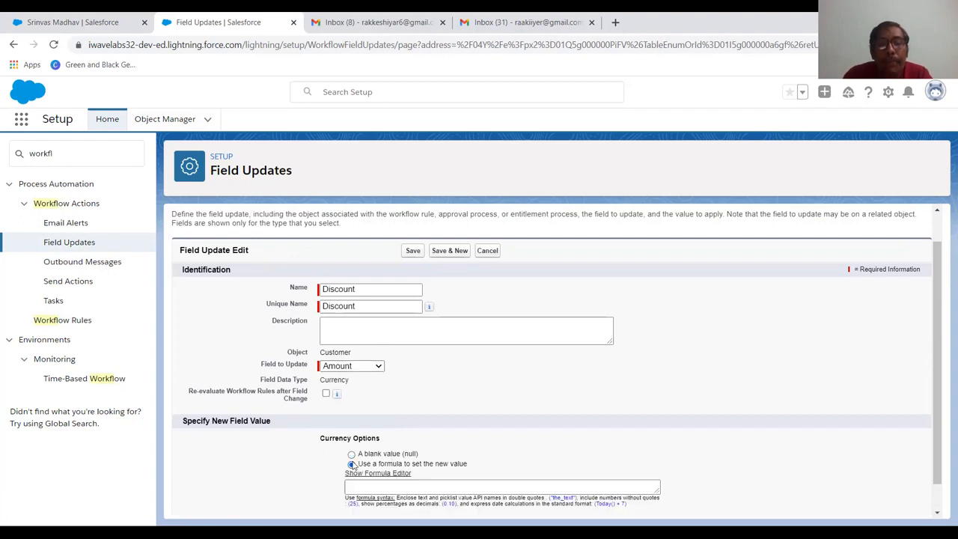
Show the formula editor and insert the Customer Amount field at the start of the formula
click(358, 491)
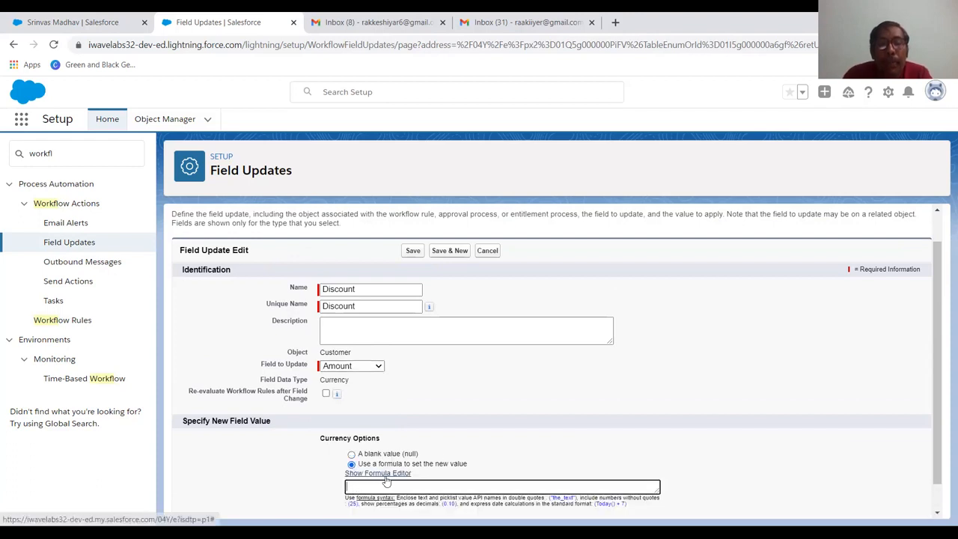
click(378, 473)
scroll(399, 470, down, 3)
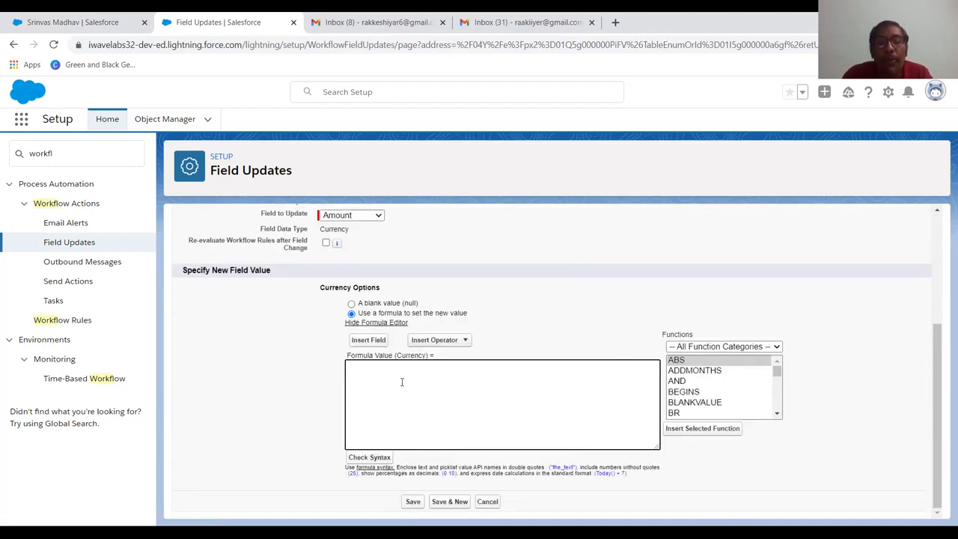
click(378, 343)
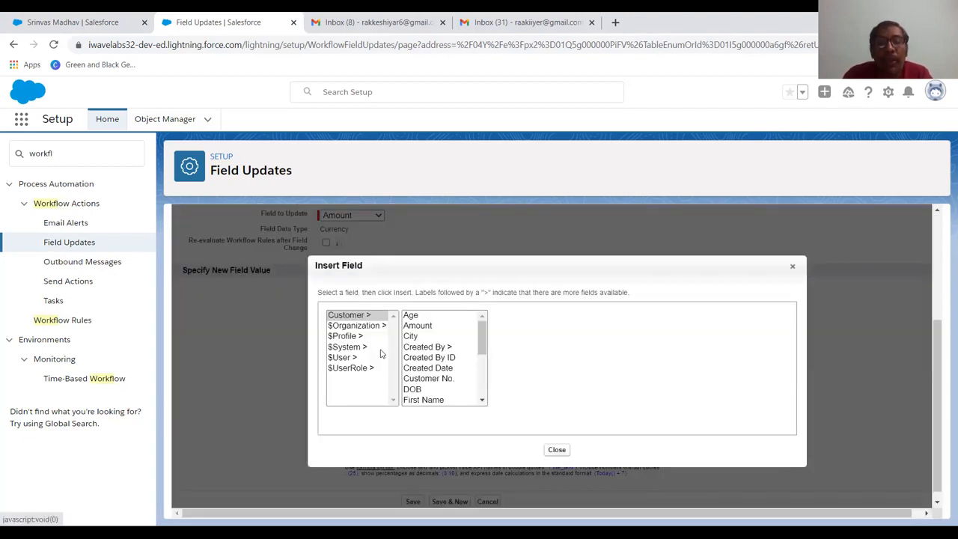
click(426, 326)
click(527, 381)
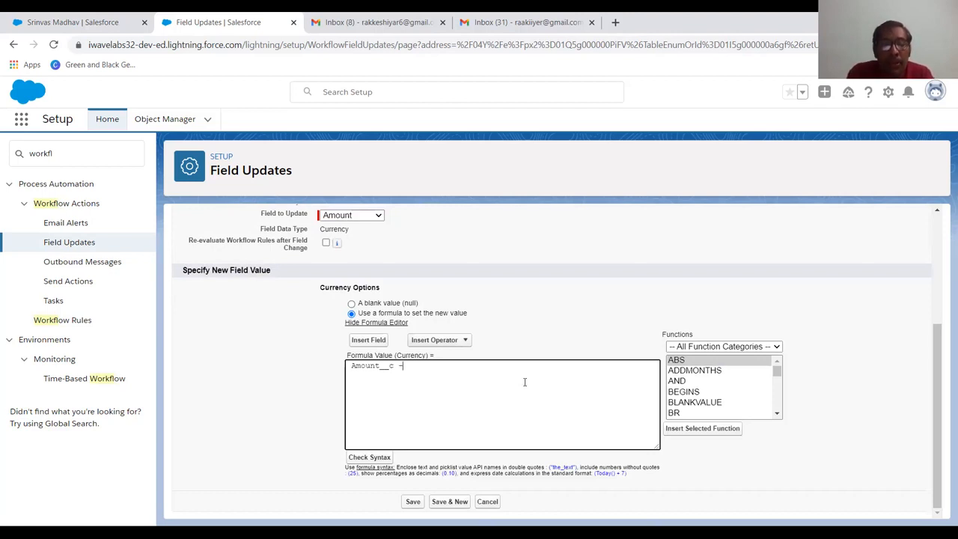
Complete the formula as Amount__c -10/100* Amount__c, check its syntax, and save the field update
text(0/100*)
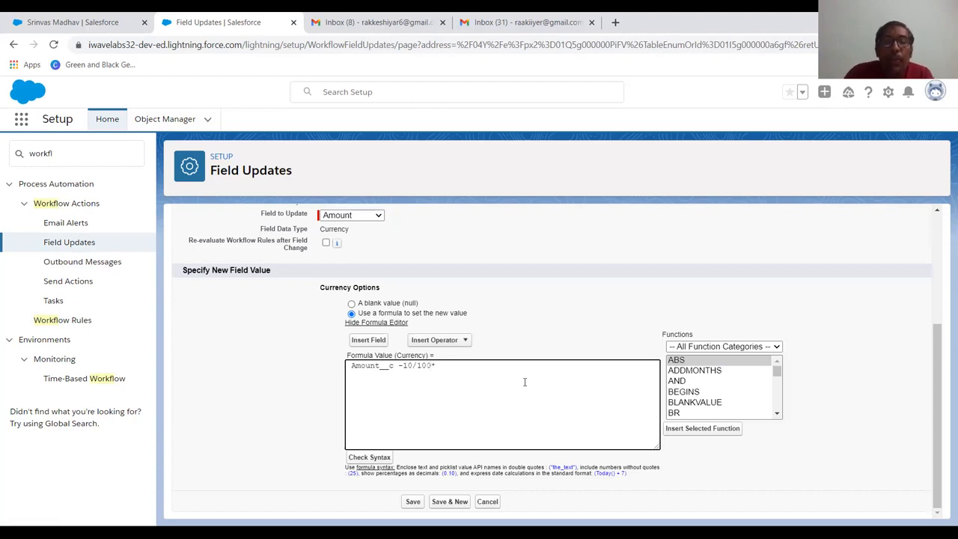
click(373, 342)
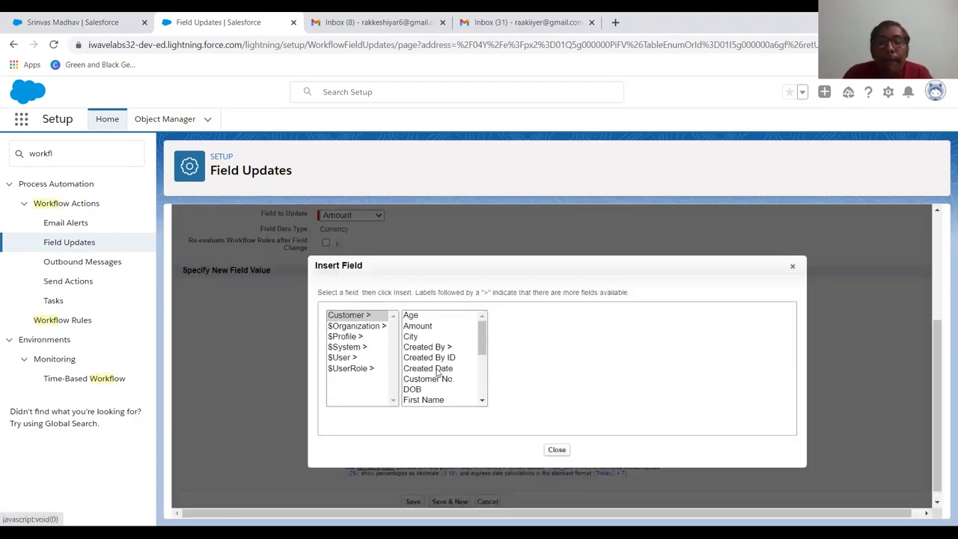
click(418, 326)
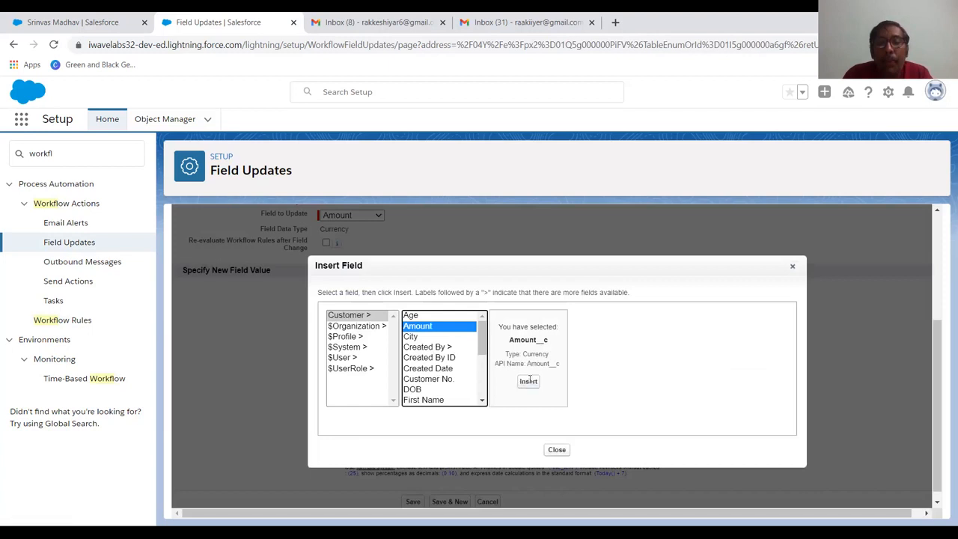
click(529, 378)
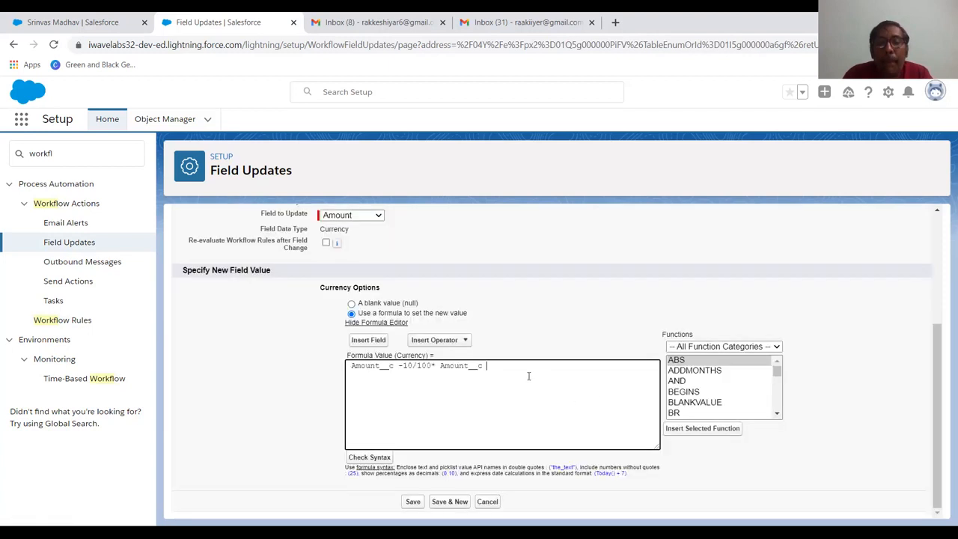
click(387, 459)
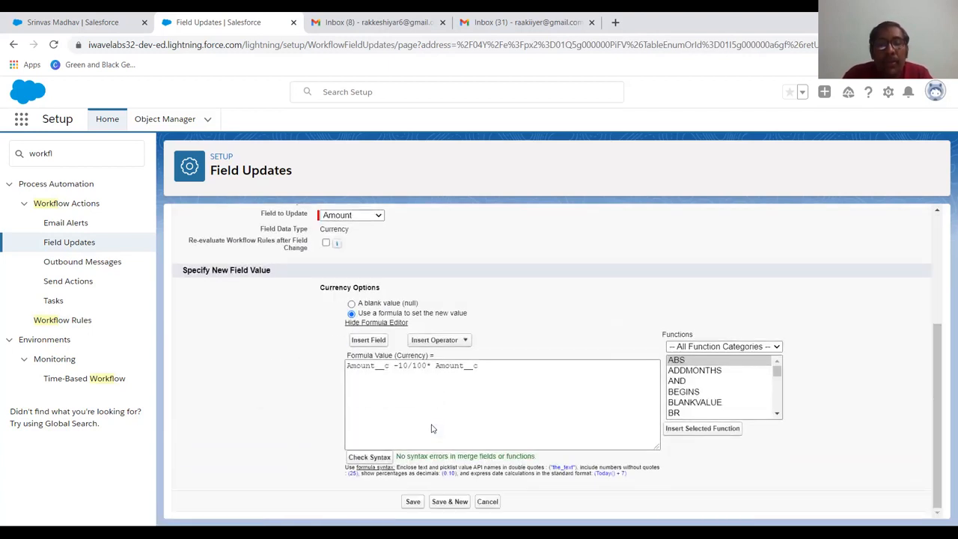
click(416, 501)
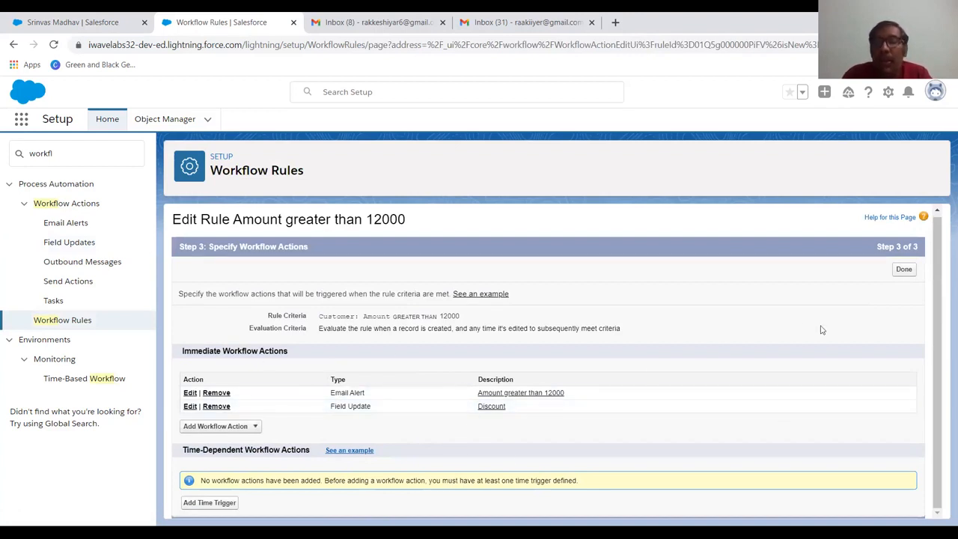
Finish specifying the workflow actions and activate the "Amount greater than 12000" rule
click(904, 270)
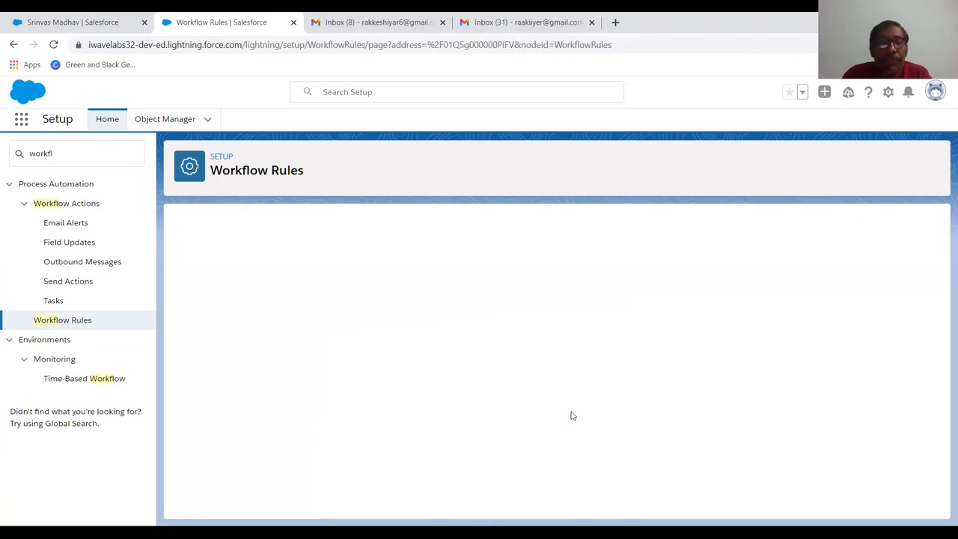
scroll(372, 358, down, 1)
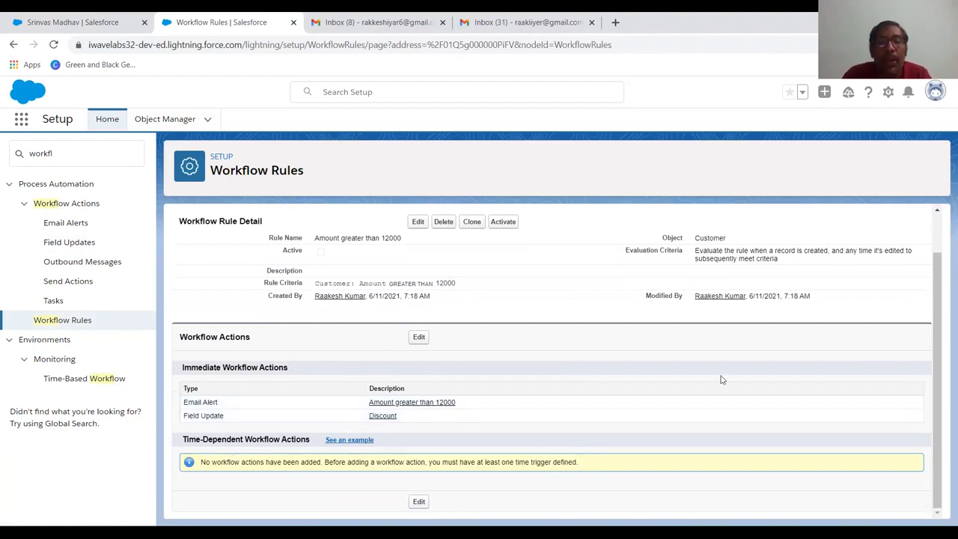
scroll(657, 452, up, 1)
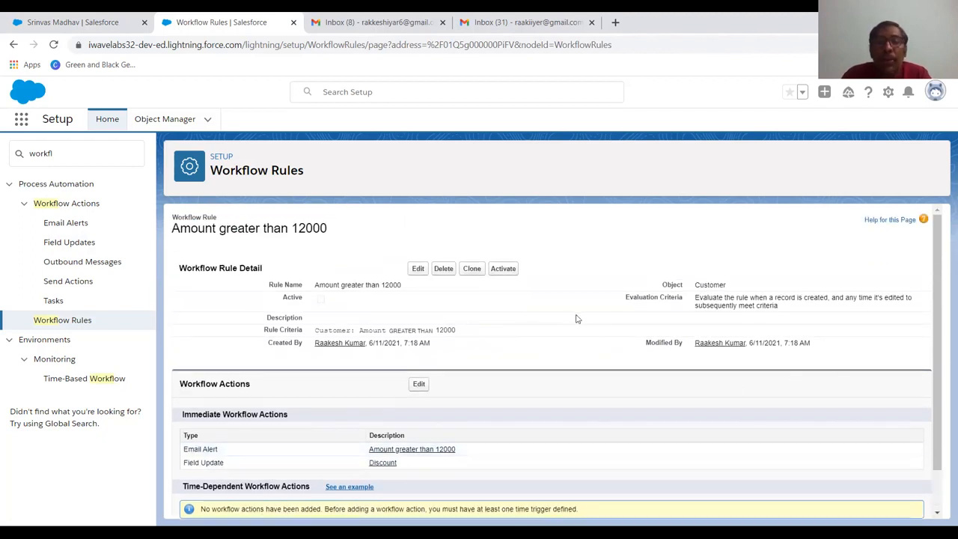
click(498, 270)
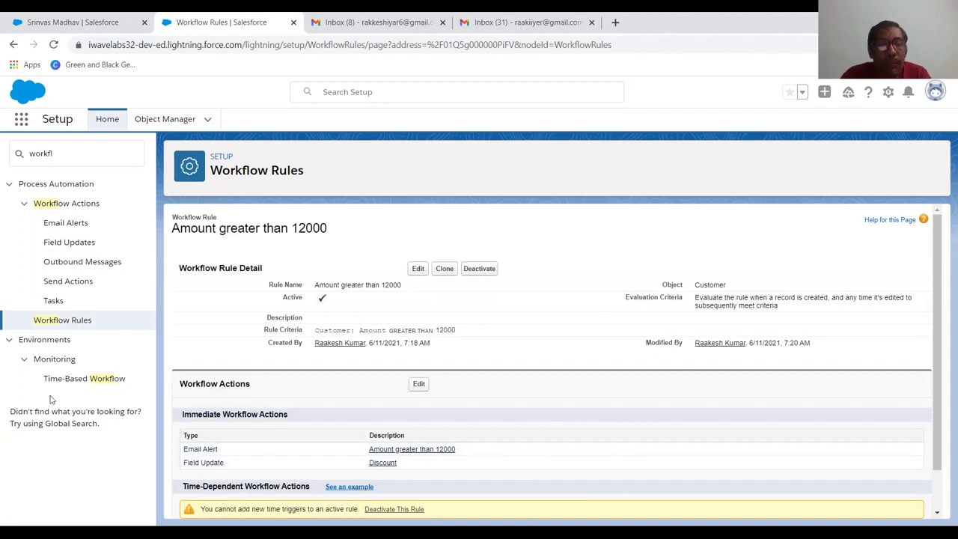
Open the Recruitment App and go to its Customers list
click(21, 121)
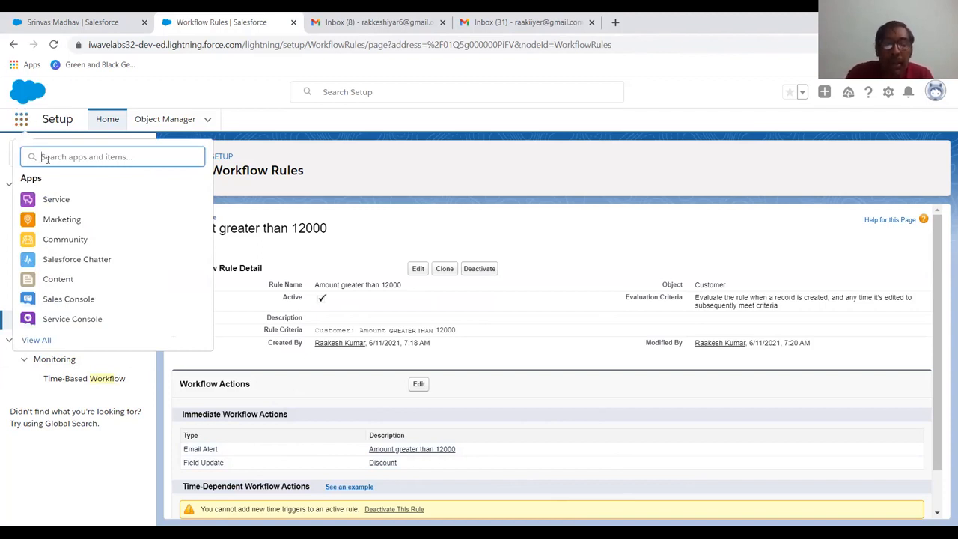
text(Re)
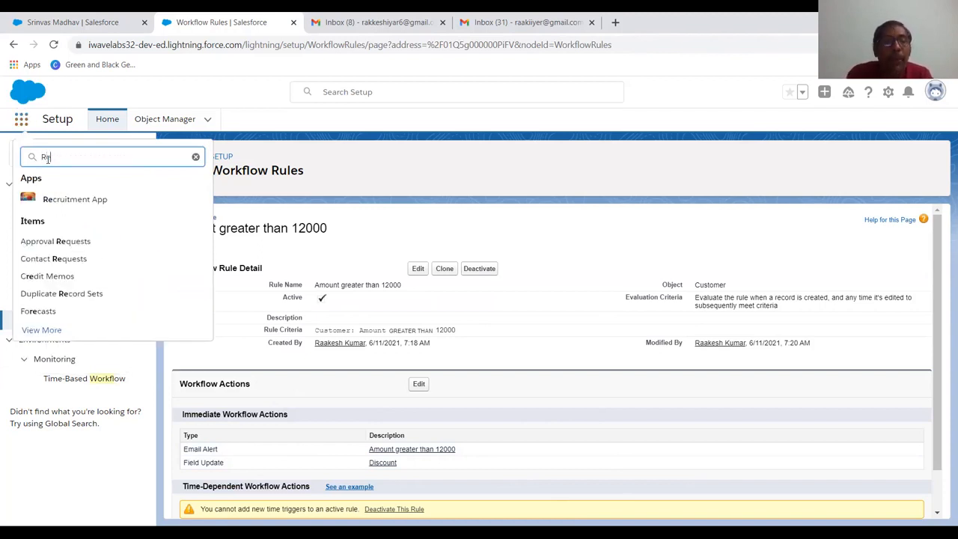
click(69, 197)
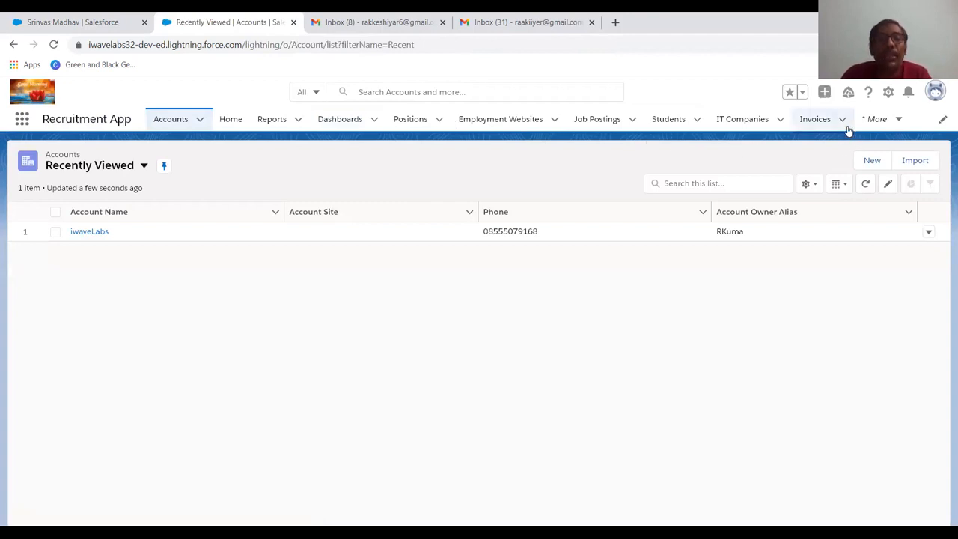
click(889, 129)
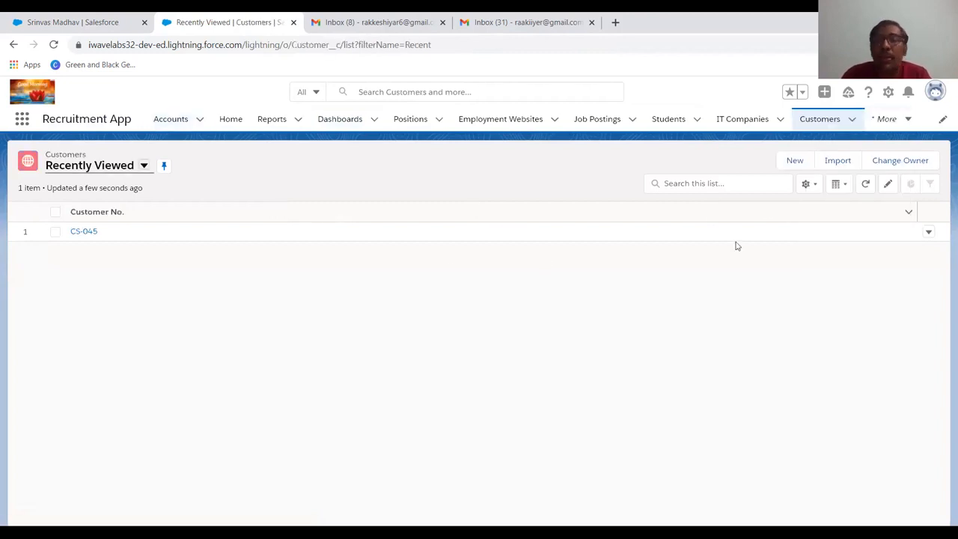
Start a new customer record and enter the customer's first name, last name, and age 43
click(795, 160)
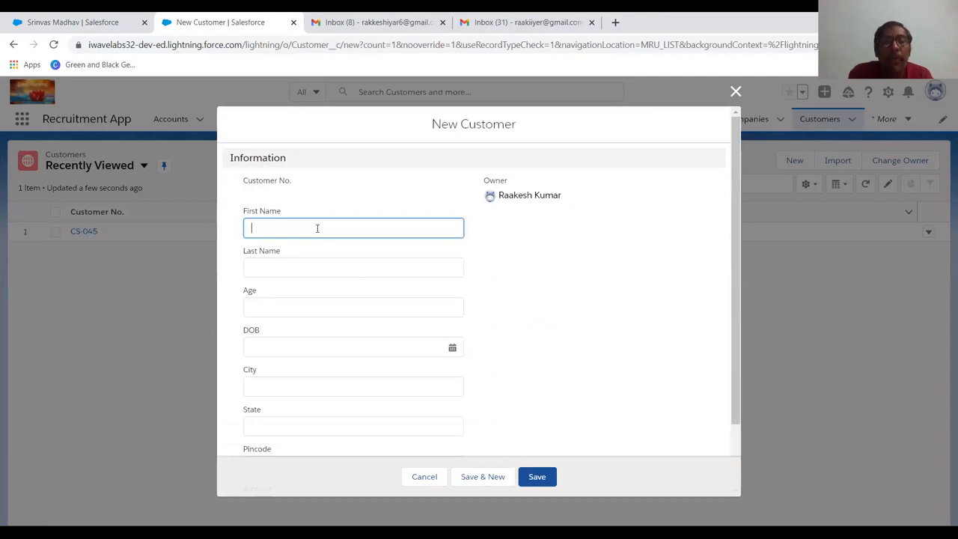
key(Tab)
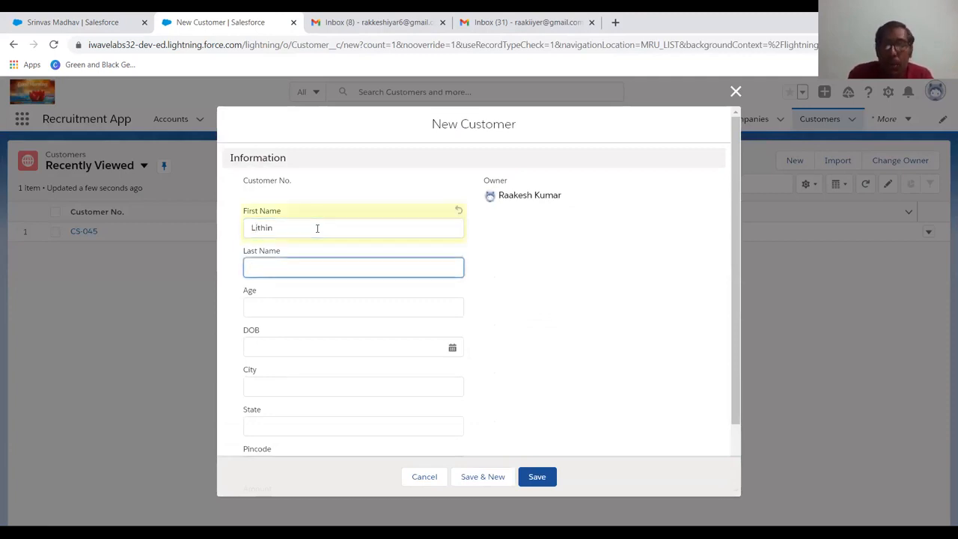
key(Tab)
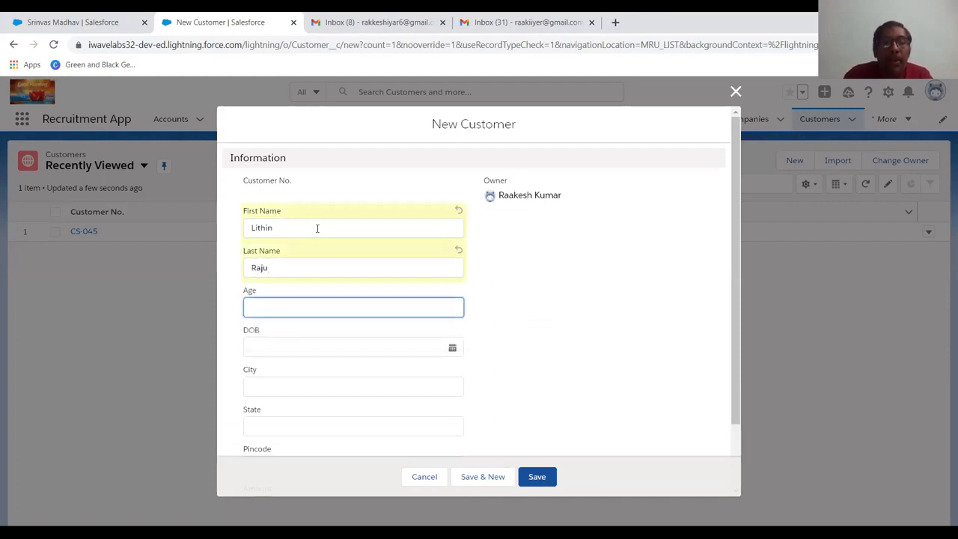
text(43)
key(Tab)
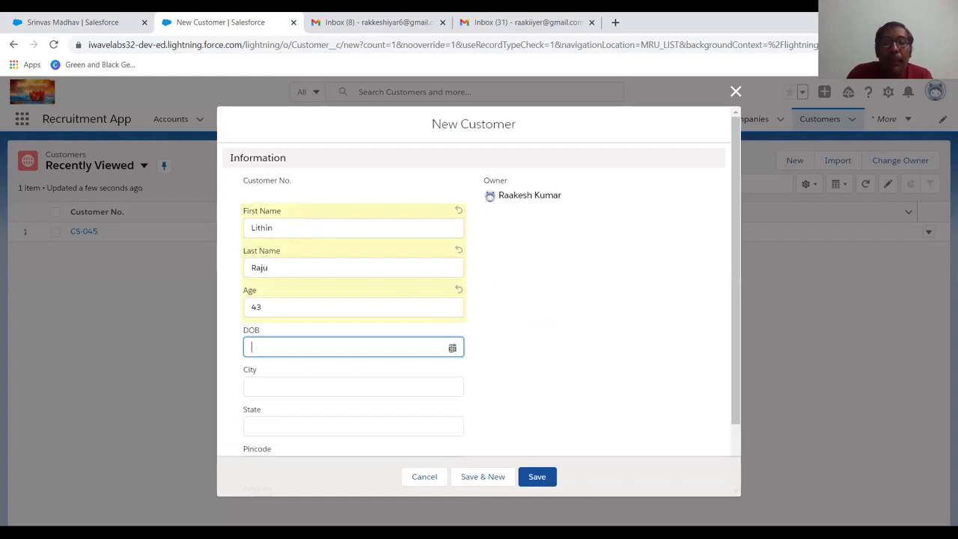
Pick the customer's date of birth from the DOB calendar in the new customer record
click(452, 348)
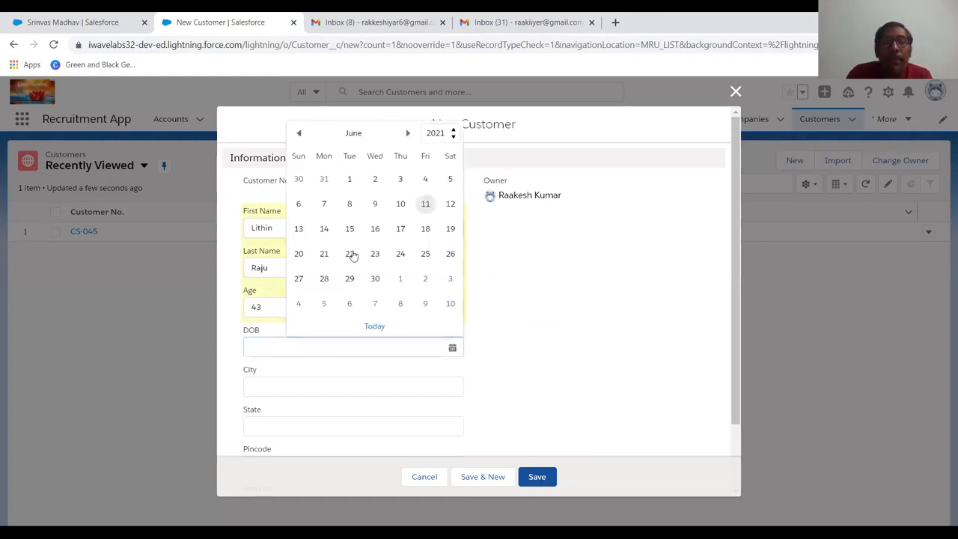
drag(352, 256, 442, 136)
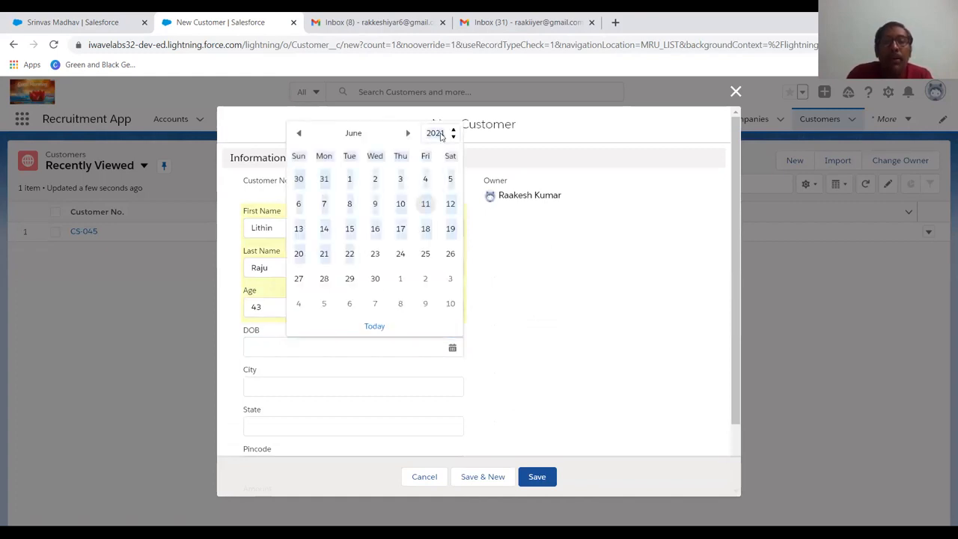
click(442, 133)
scroll(435, 214, up, 10)
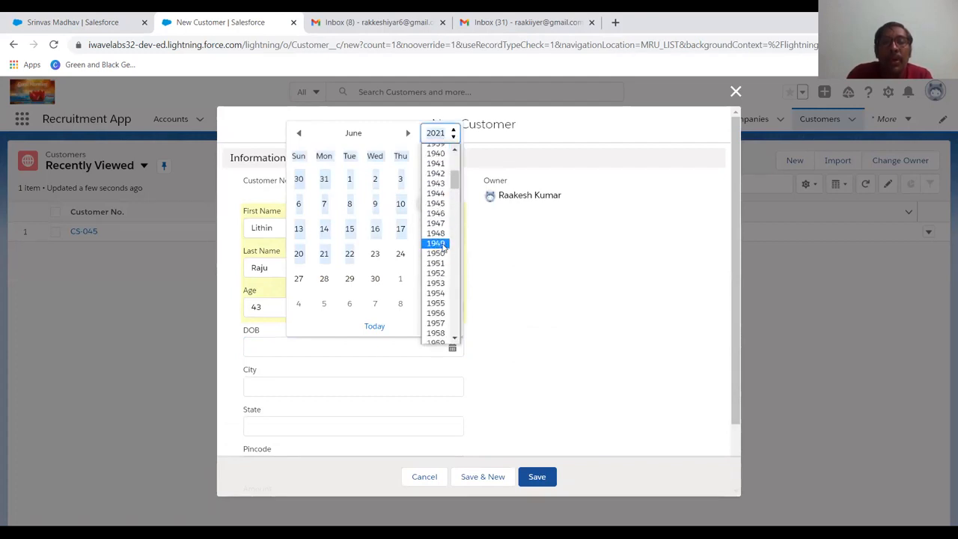
scroll(441, 247, down, 3)
scroll(442, 247, down, 3)
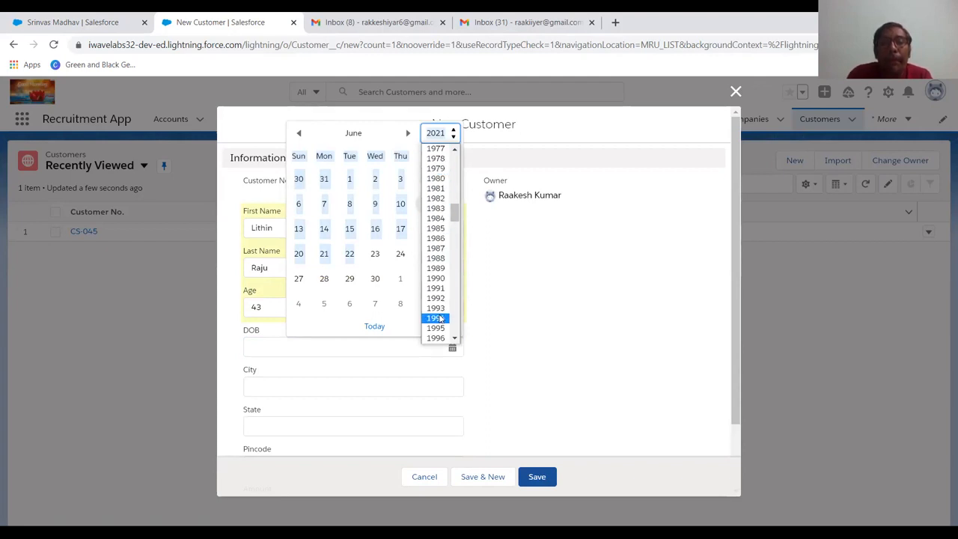
scroll(439, 311, down, 2)
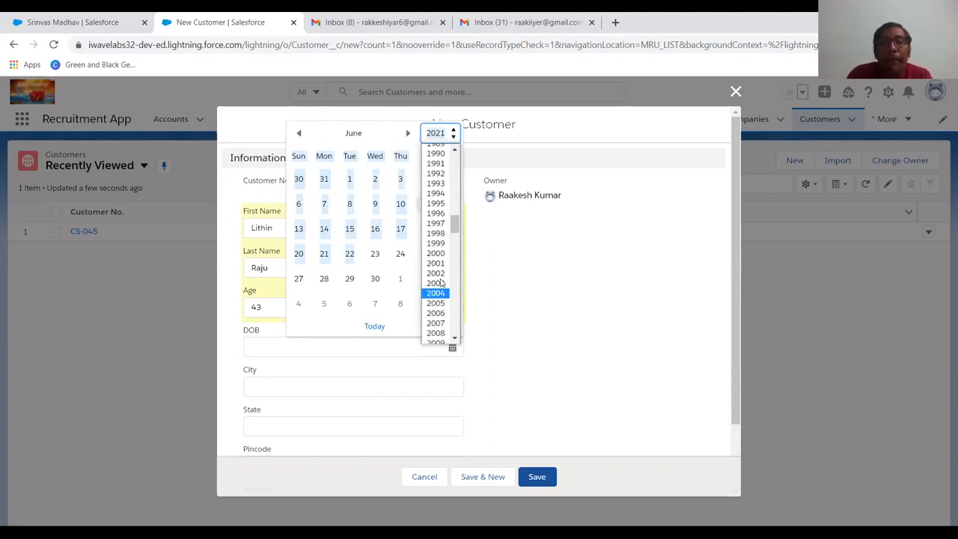
click(436, 243)
click(325, 229)
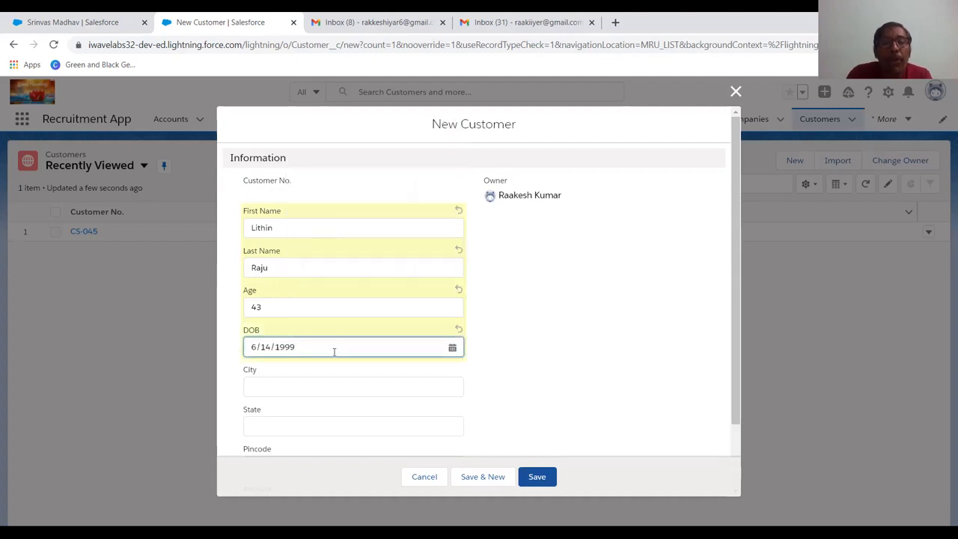
Fill in the customer's city, state, and pincode from a saved address suggestion
click(318, 386)
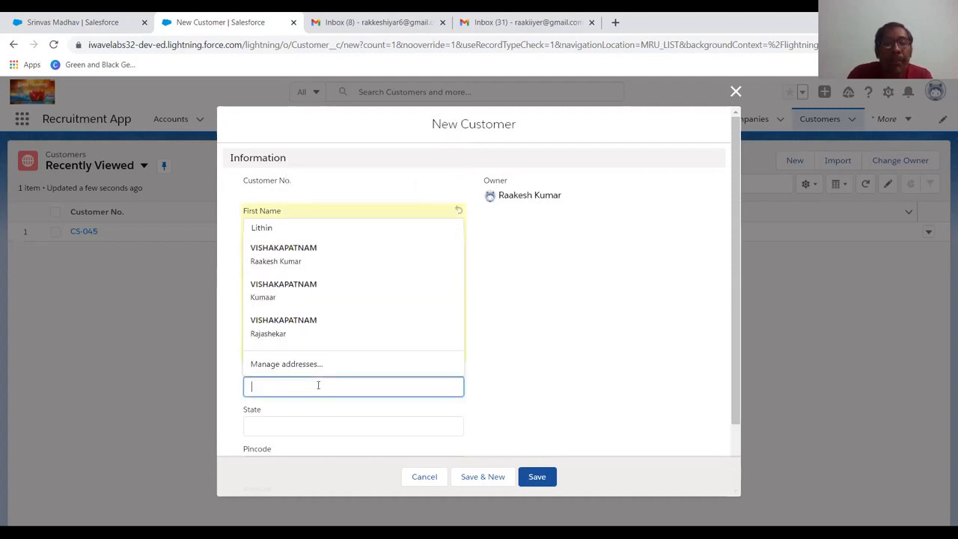
click(316, 287)
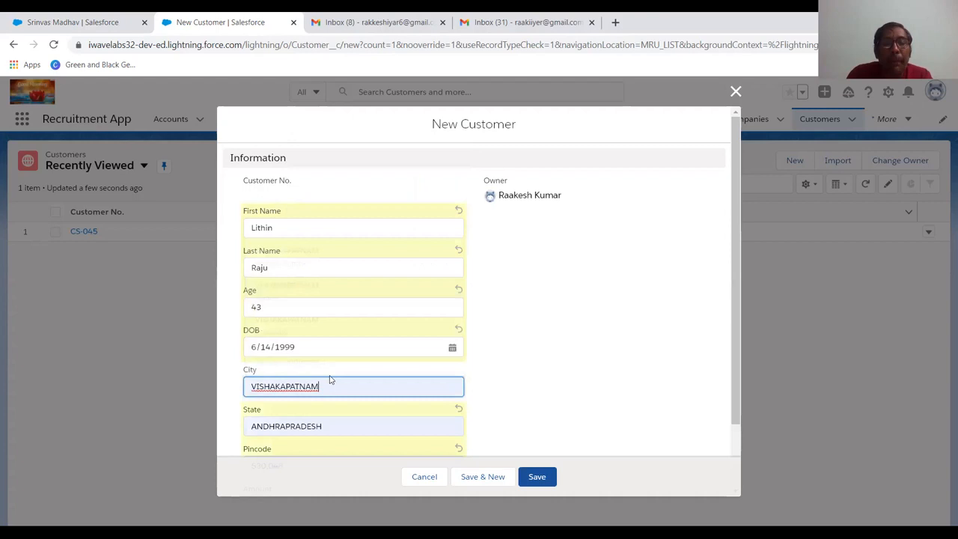
scroll(392, 403, down, 1)
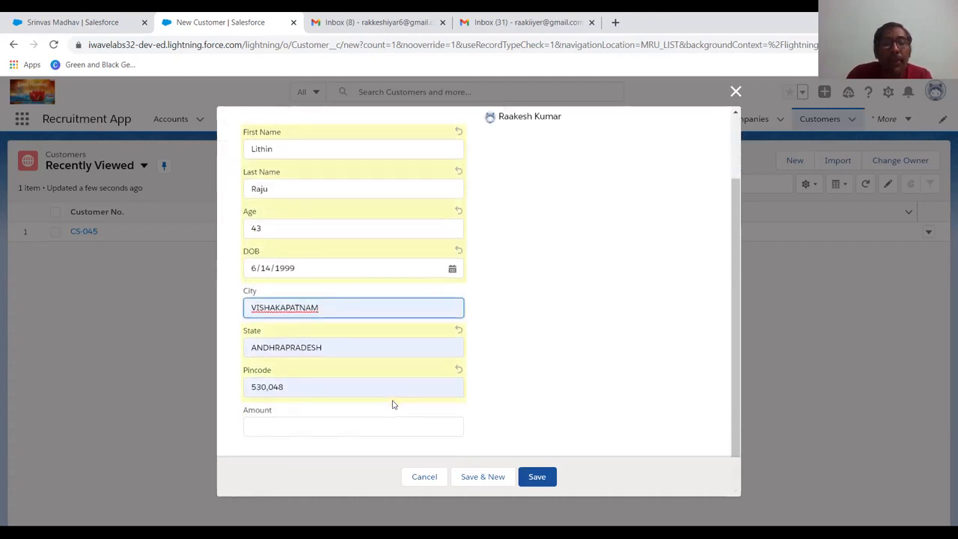
Set the amount to 15000, save the customer record, and review the amount on its details
click(310, 436)
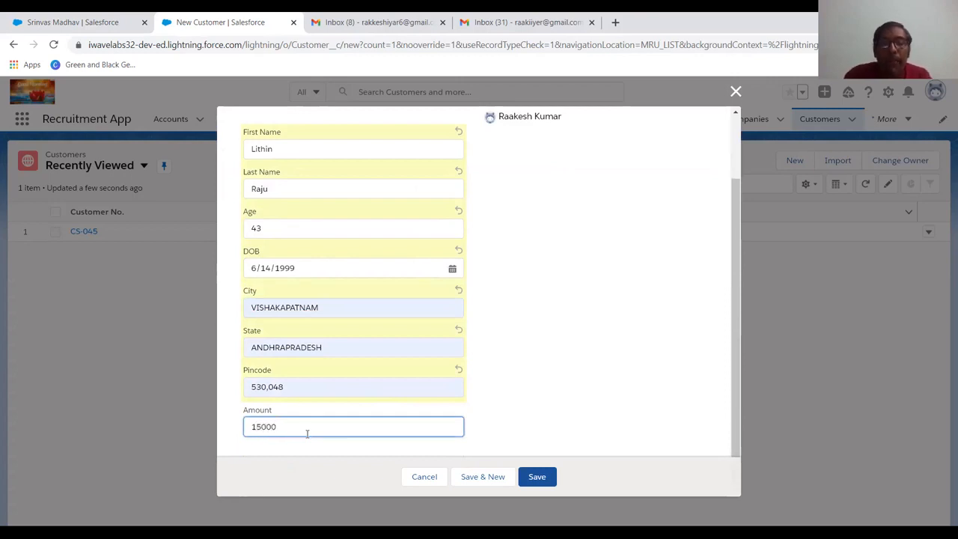
click(536, 477)
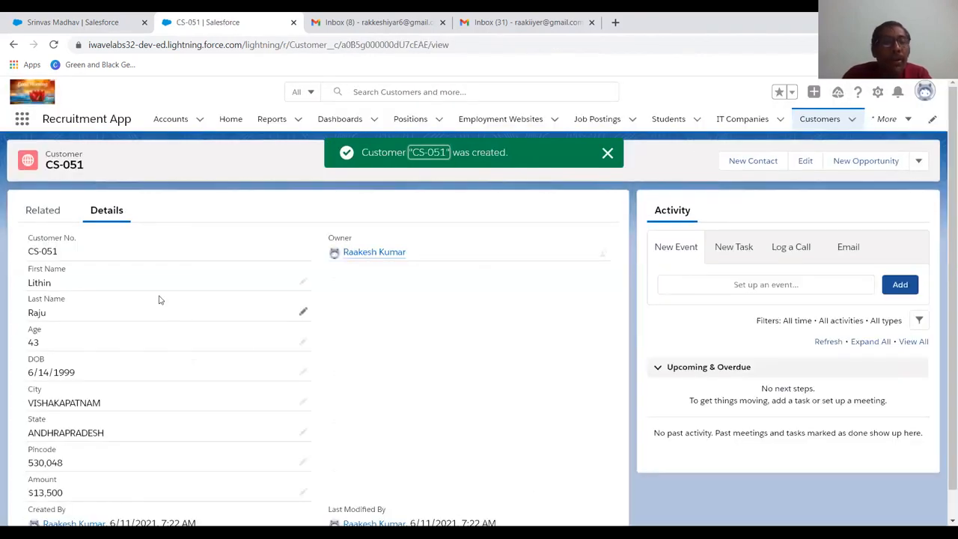
scroll(159, 299, down, 2)
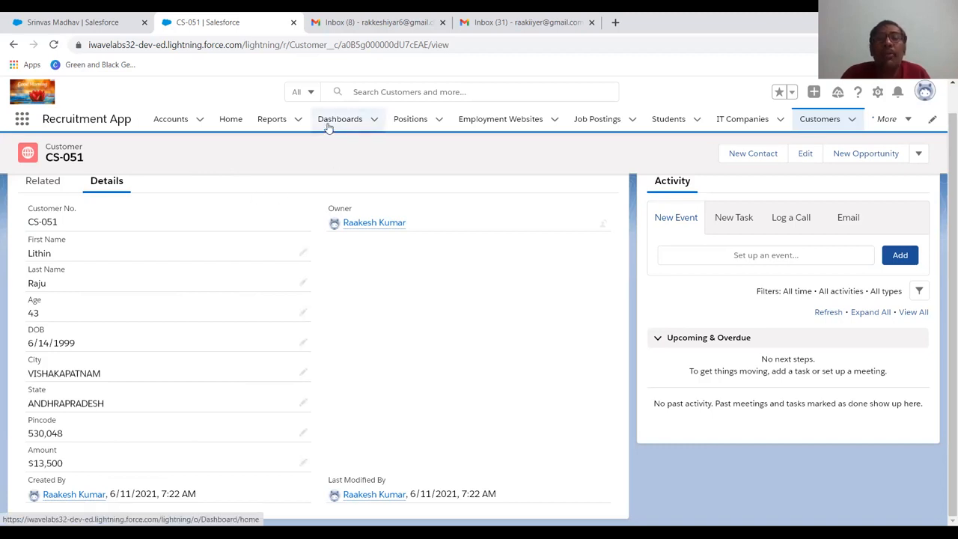
Switch to Gmail, refresh both open inboxes, and check them for the workflow email alert before returning to the customer record
key(ctrl+Tab)
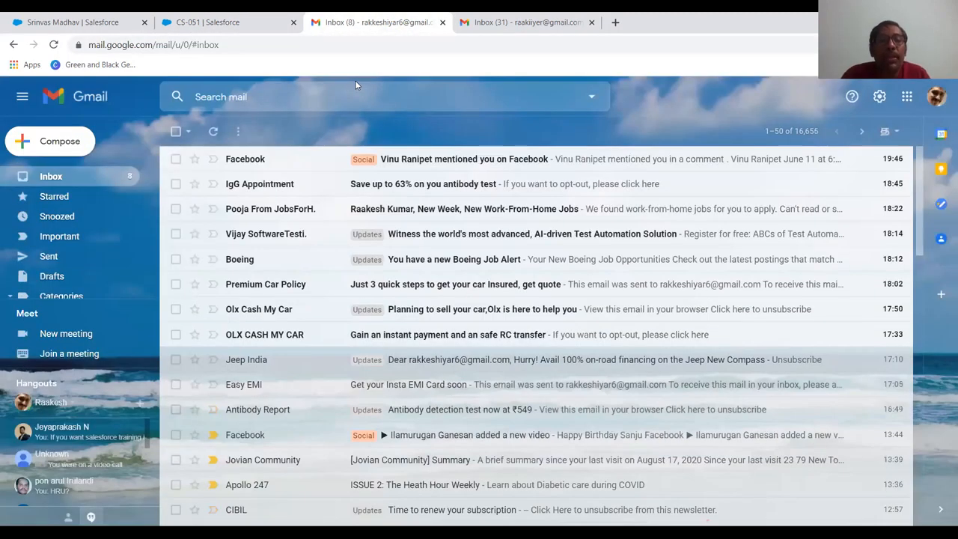
key(ctrl+Tab)
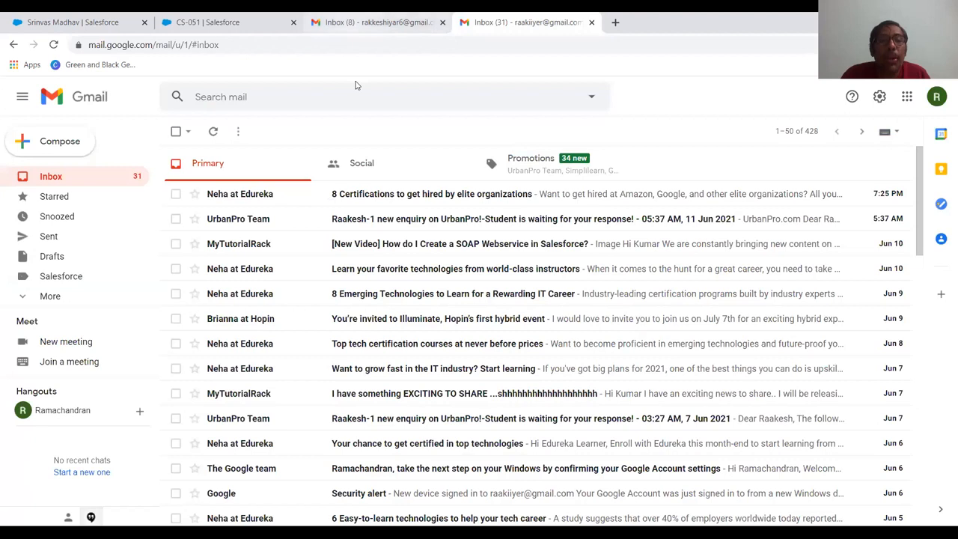
key(ctrl+shift+Tab)
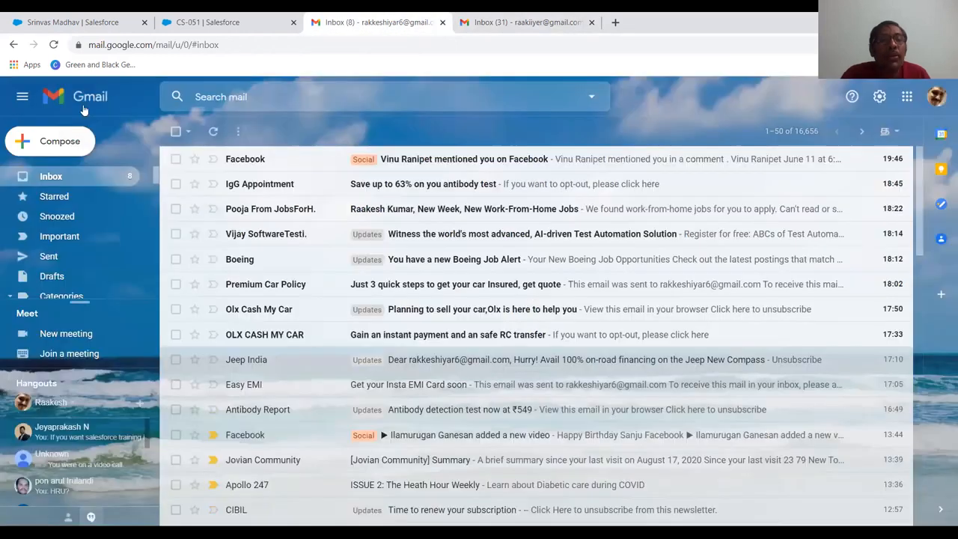
click(55, 45)
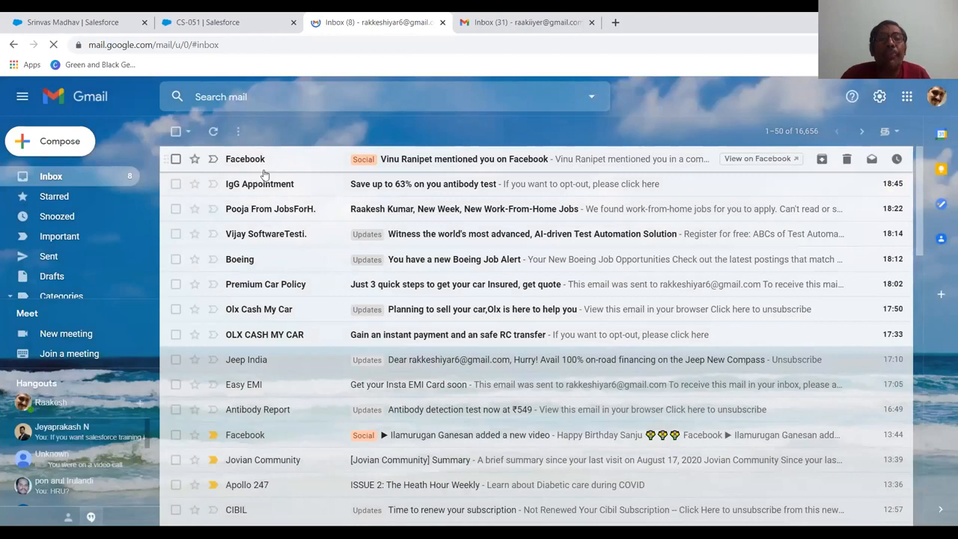
key(ctrl+Tab)
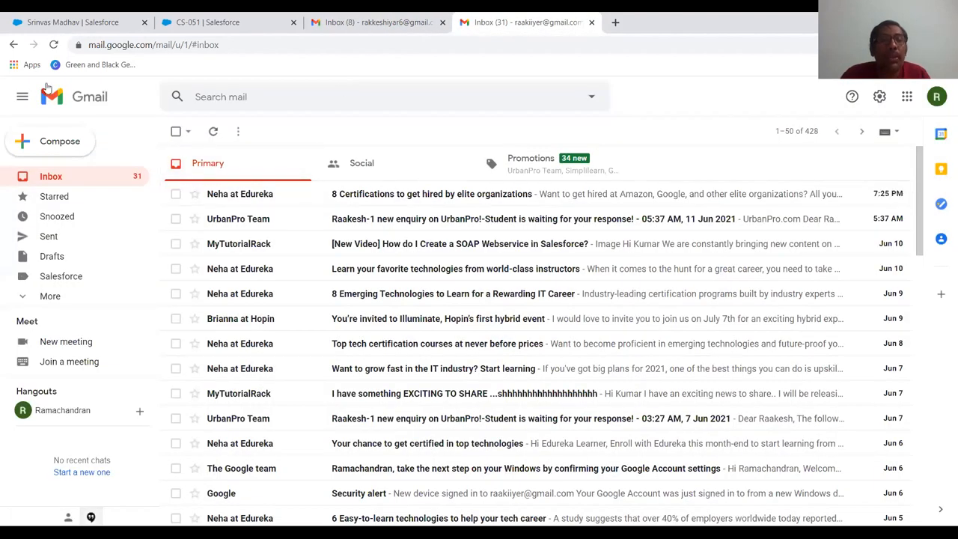
click(53, 44)
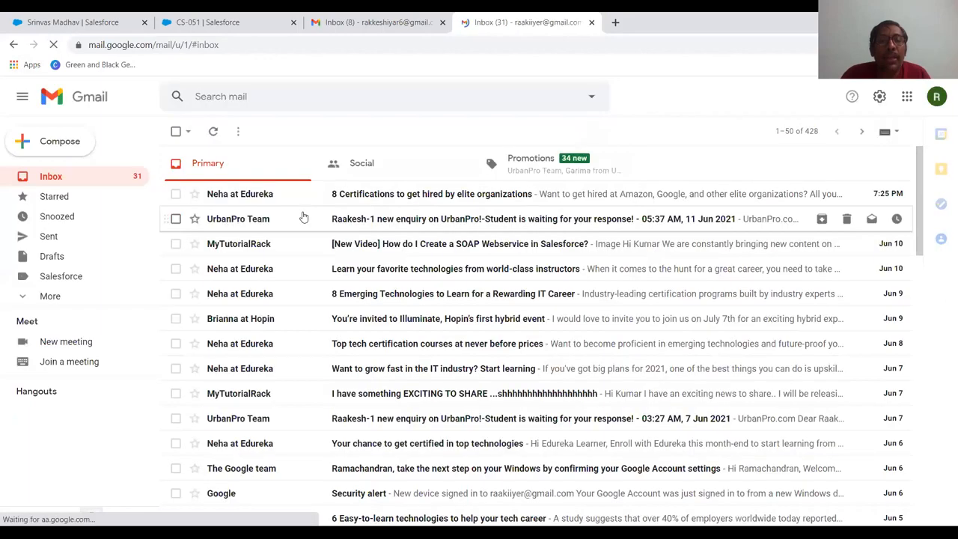
key(ctrl+shift+Tab)
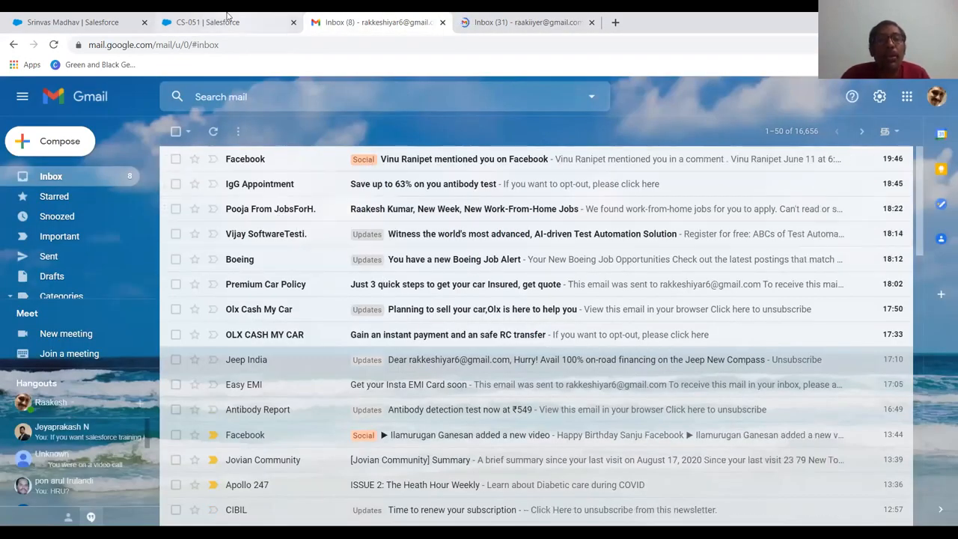
key(ctrl+shift+Tab)
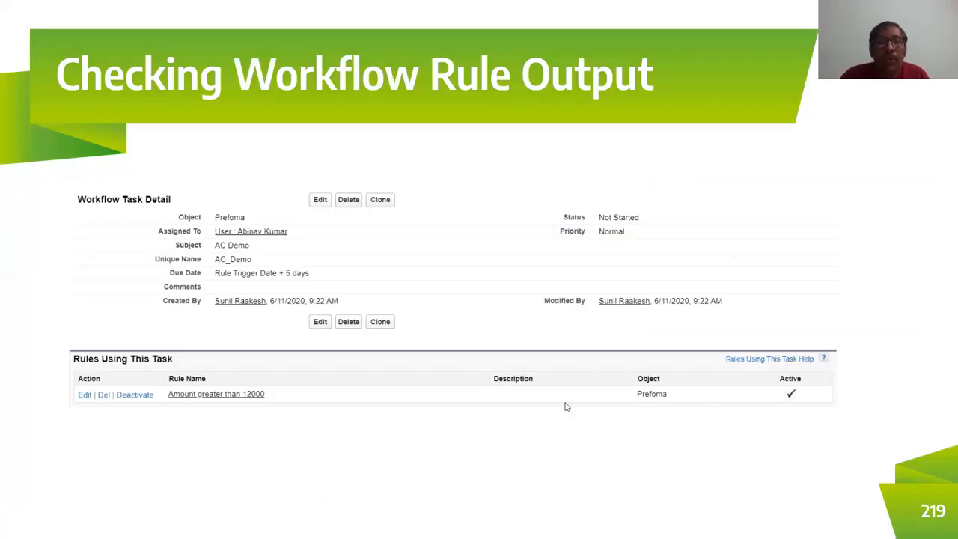
key(Right)
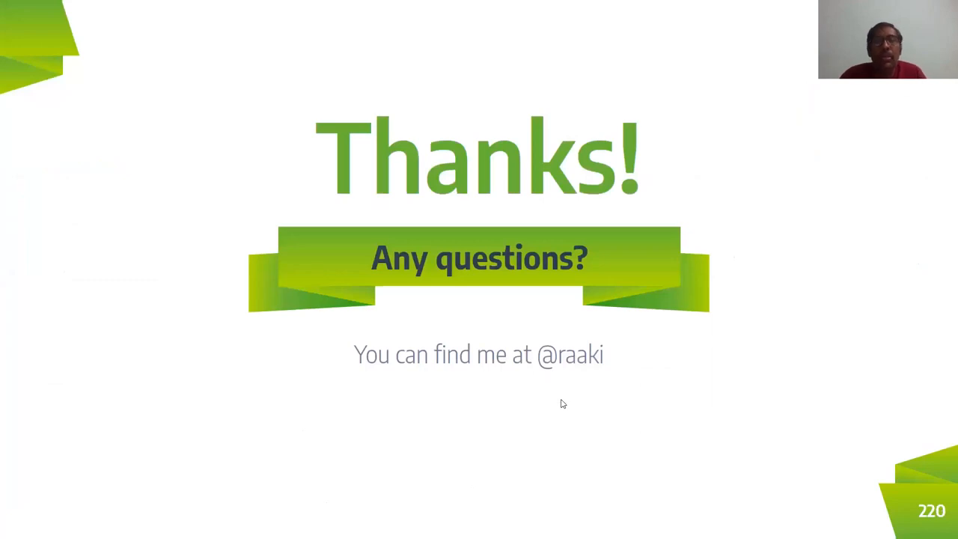